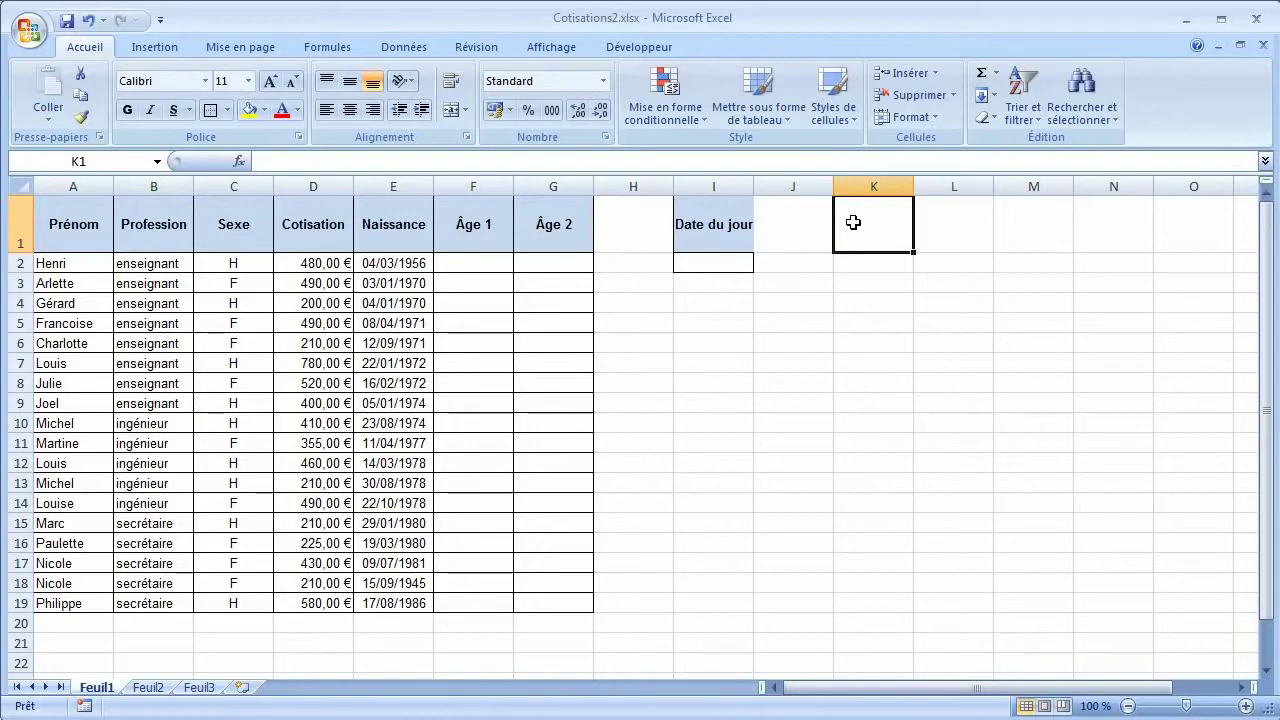
- Enter the formula =AUJOURDHUI() in cell I2 under the Date du jour heading
left_click(701, 262)
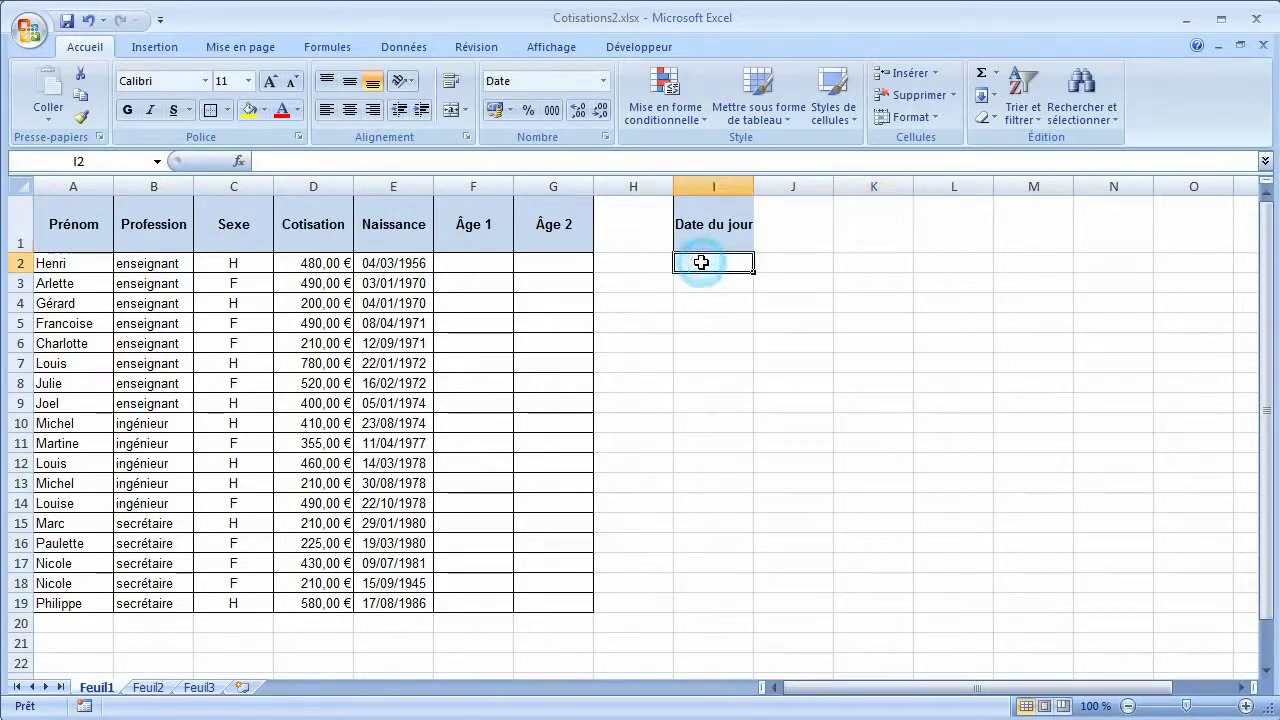
left_click(378, 162)
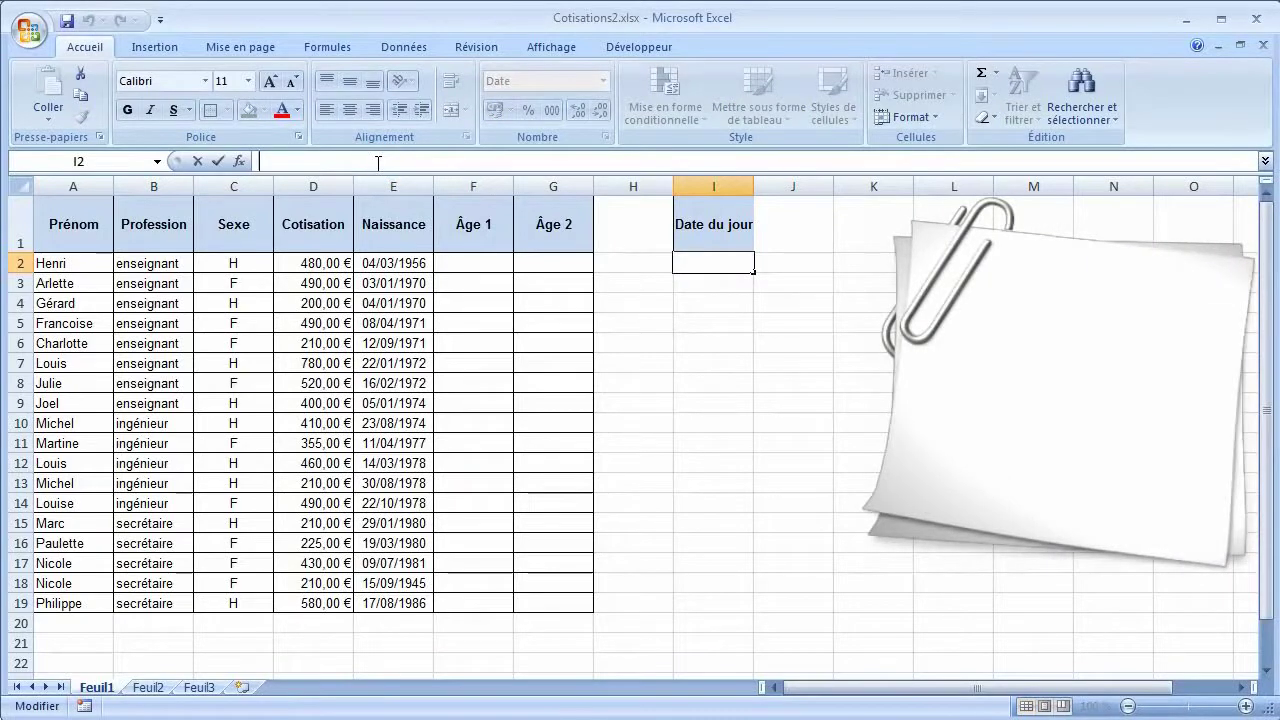
type("=auj")
key("Tab")
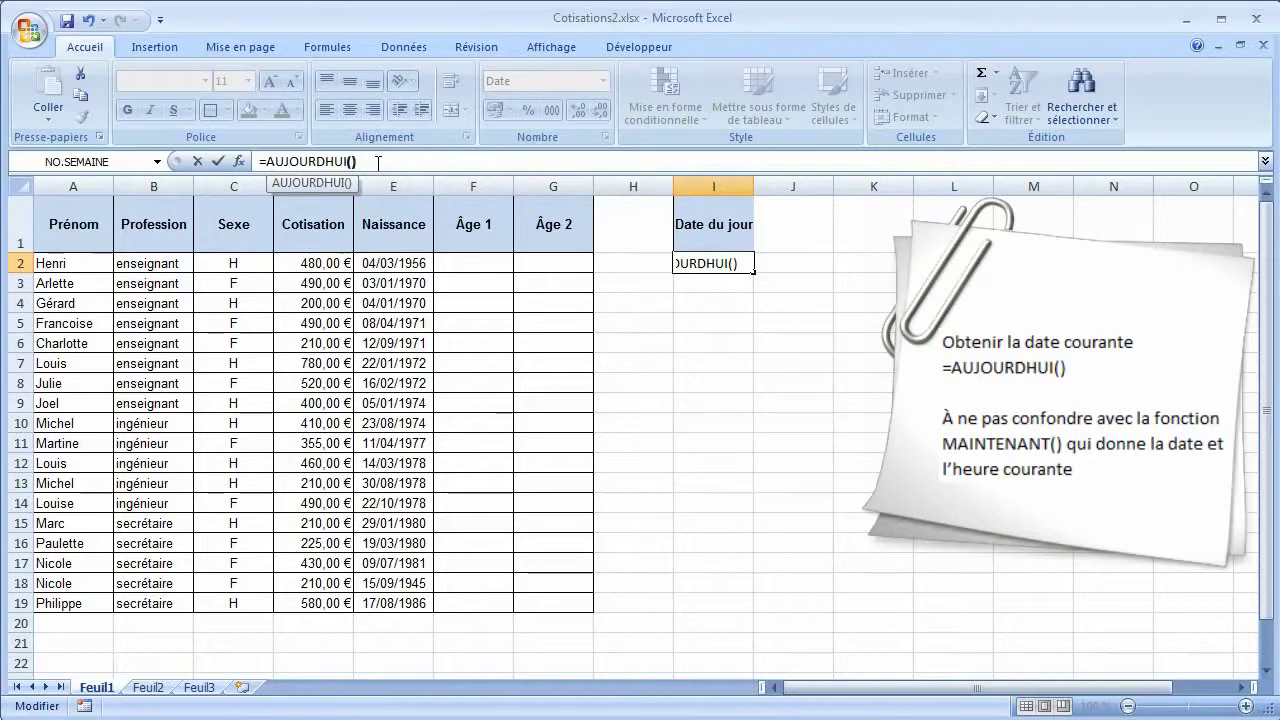
type(")")
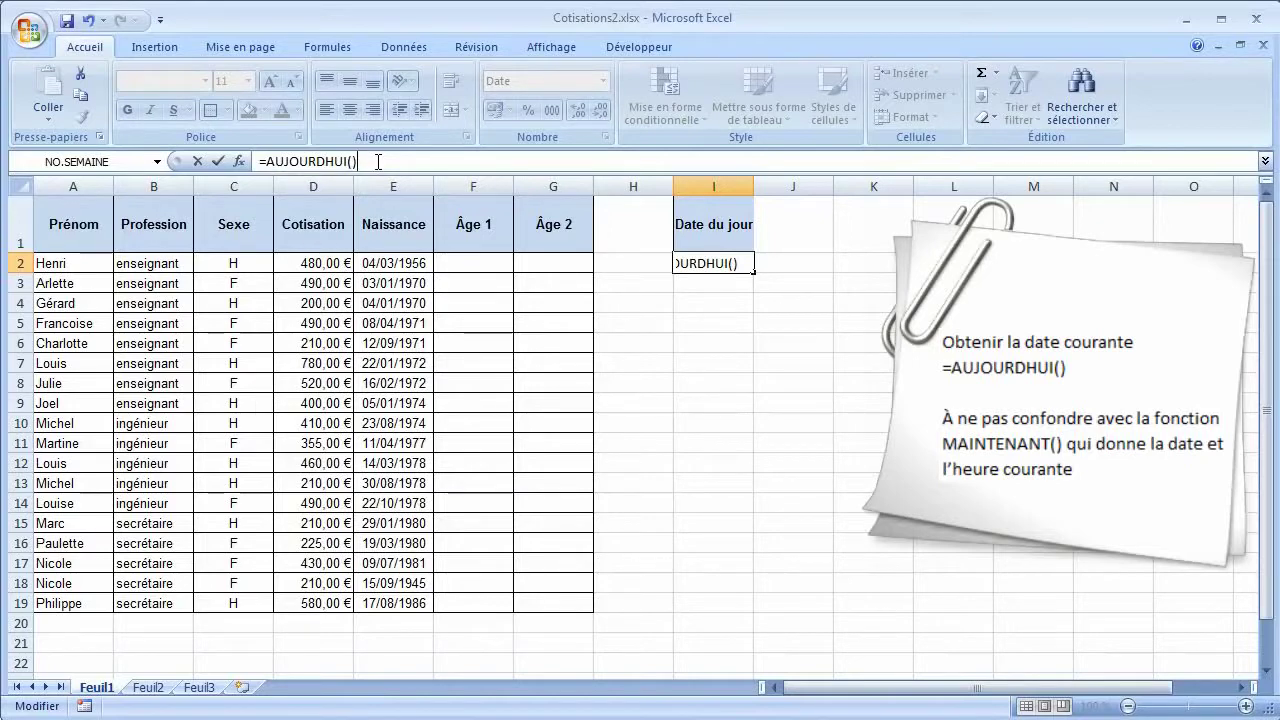
key("Return")
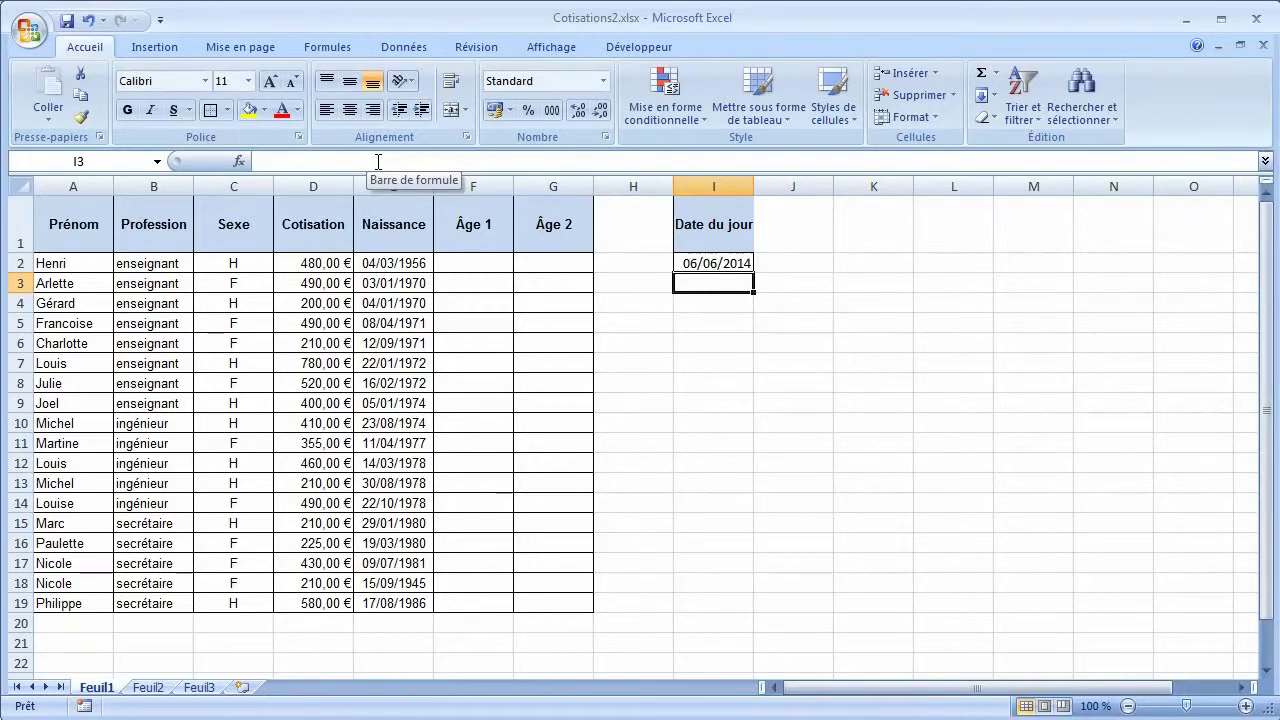
- Enter the formula =ANNEE(I2)-ANNEE(E2) in cell F2 to compute the first person's Âge 1
left_click(461, 263)
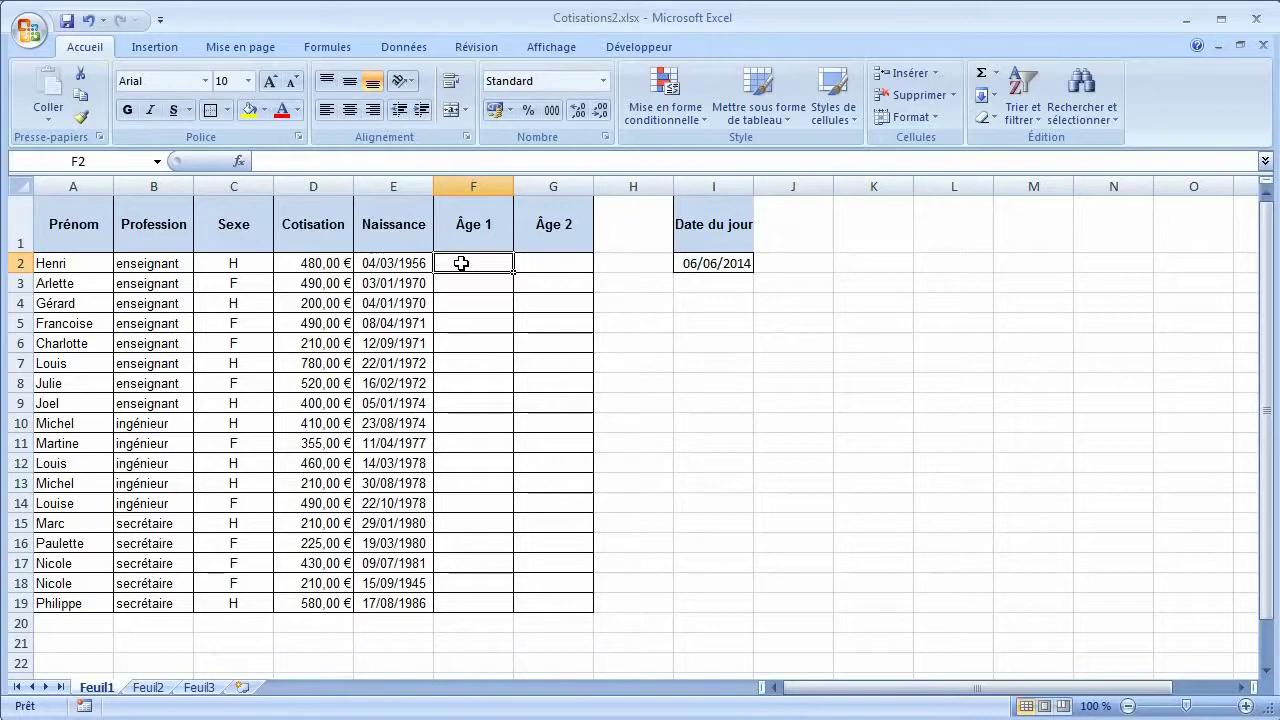
type("=")
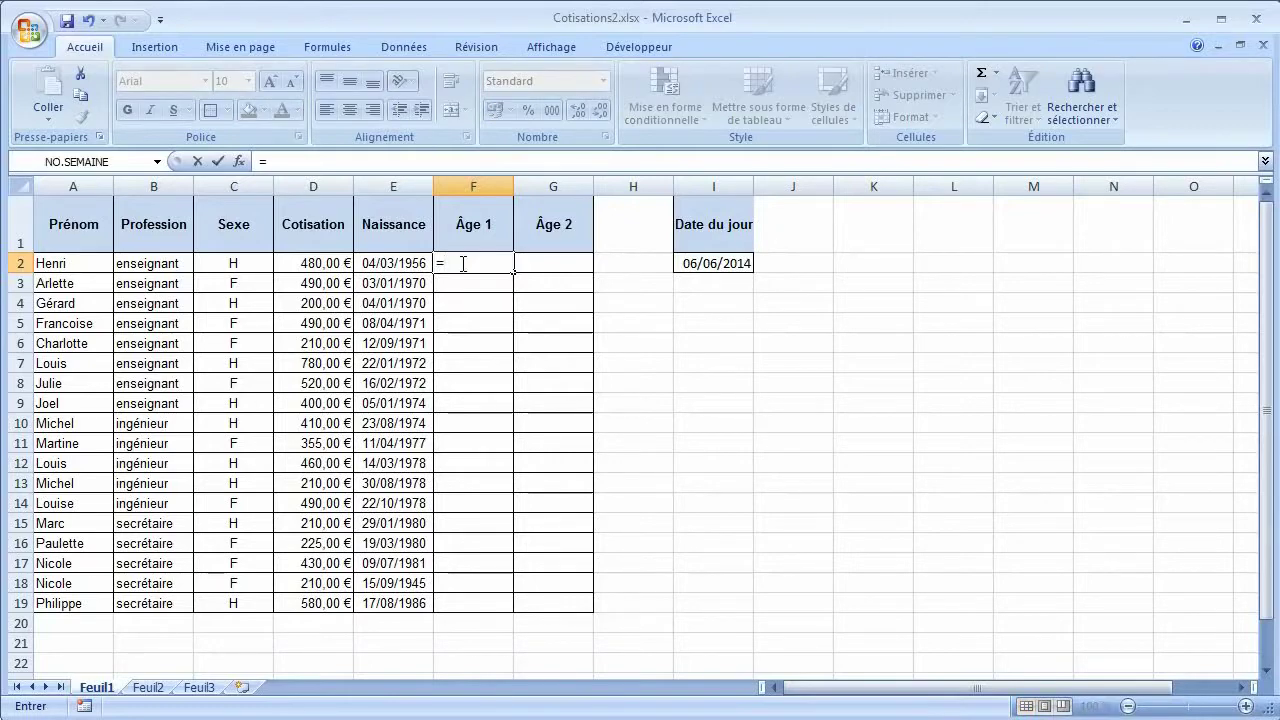
type("anne(")
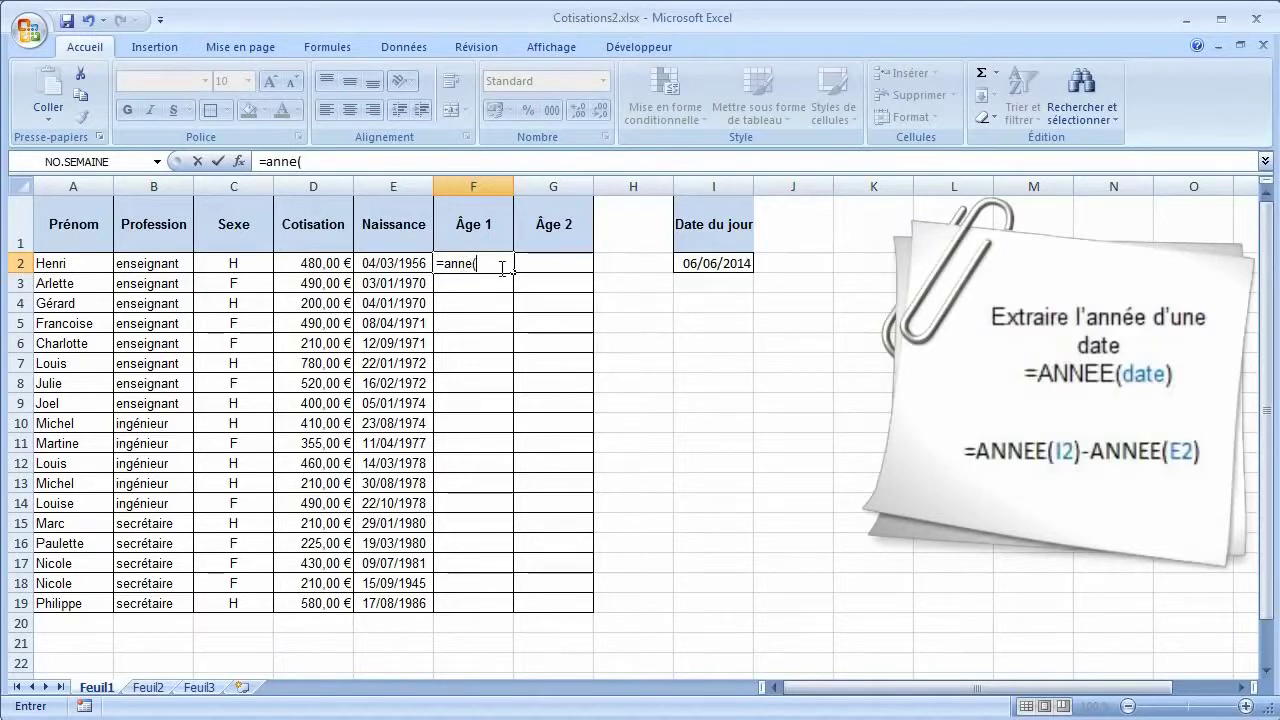
key("BackSpace")
type("e")
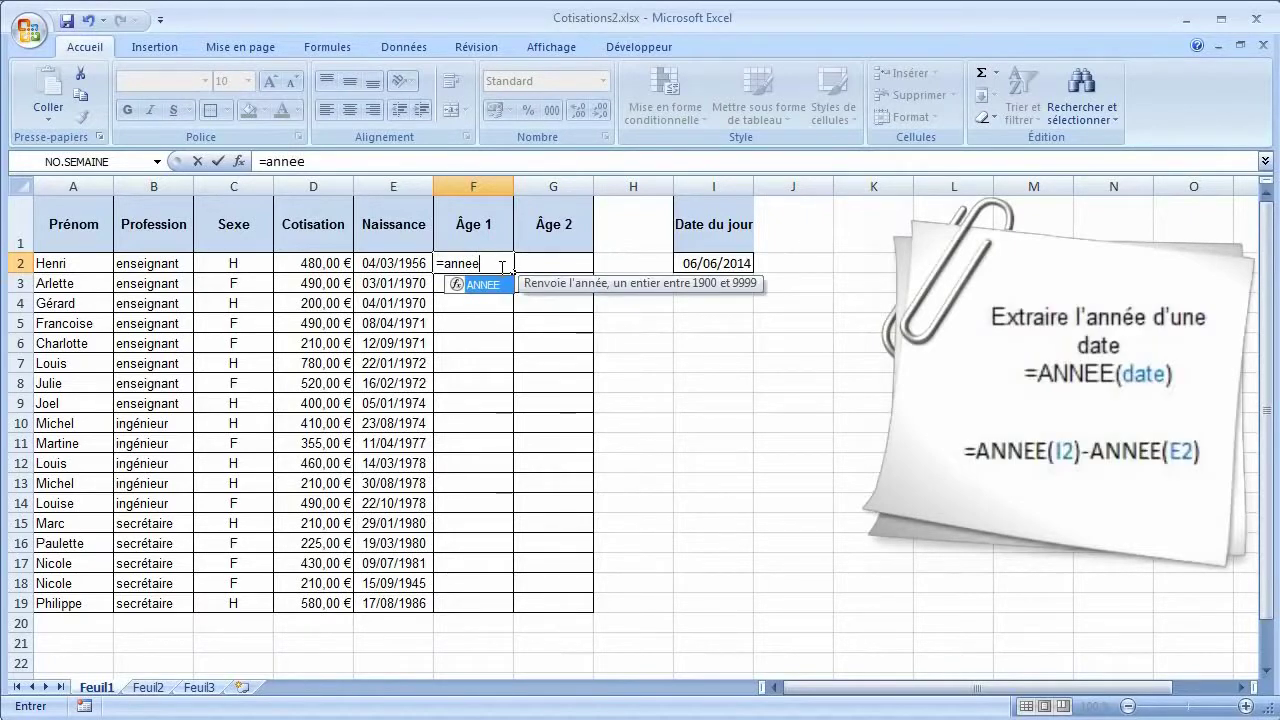
type("(")
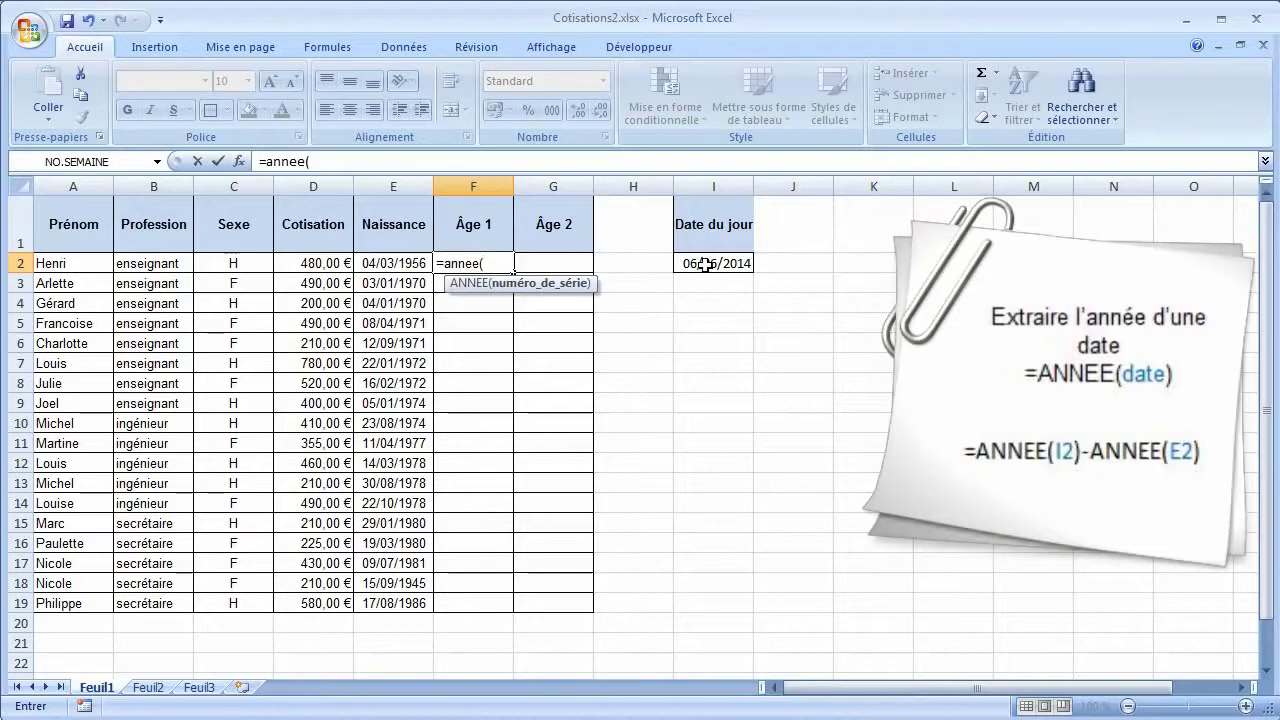
left_click(706, 264)
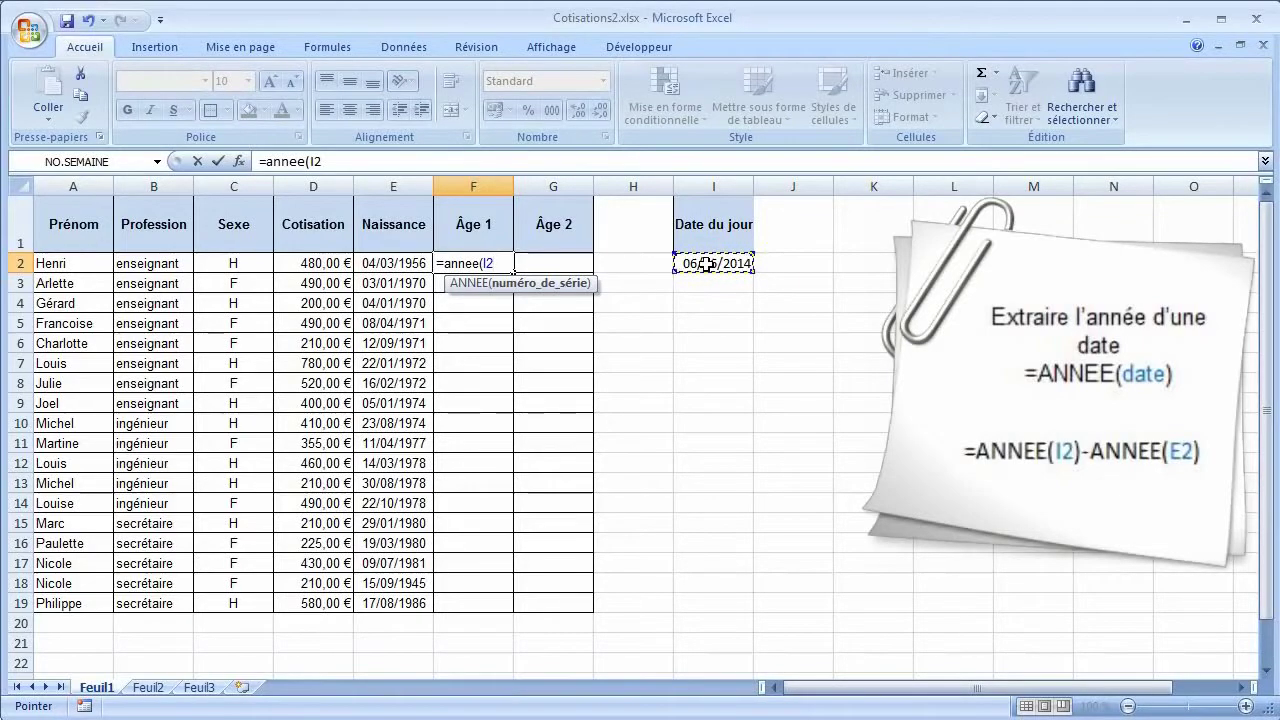
type(")-ann")
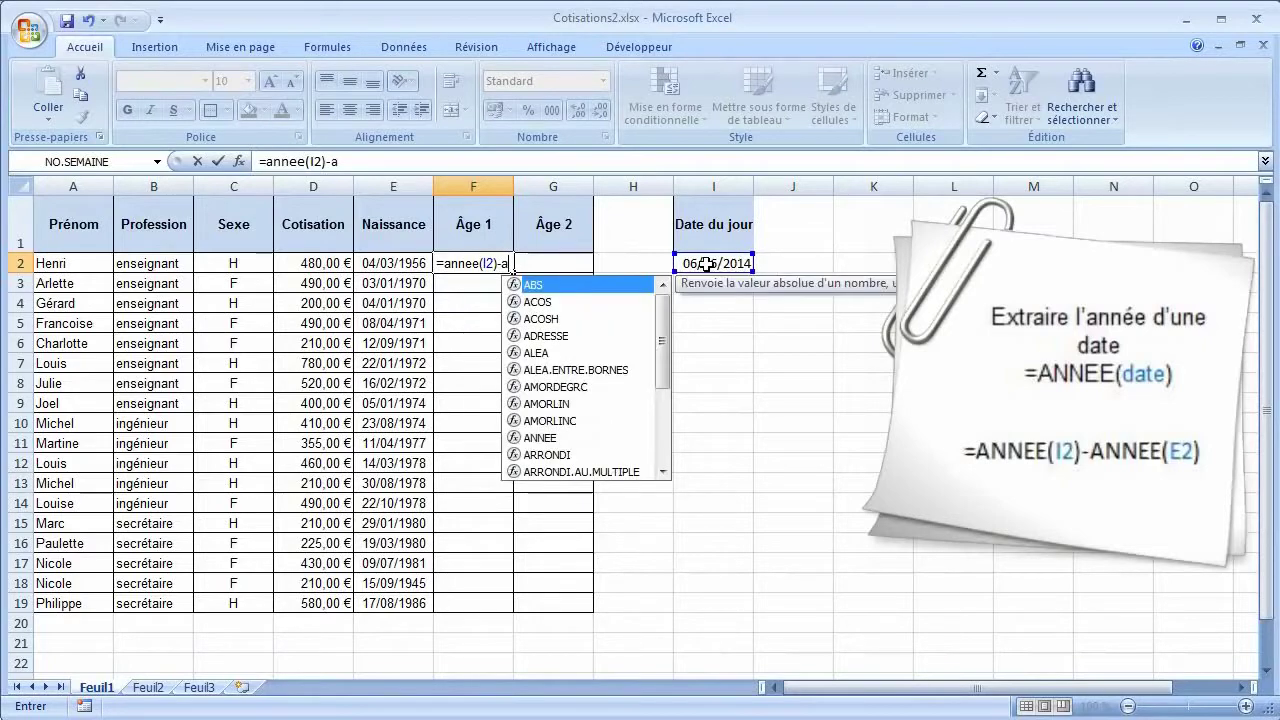
key("Tab")
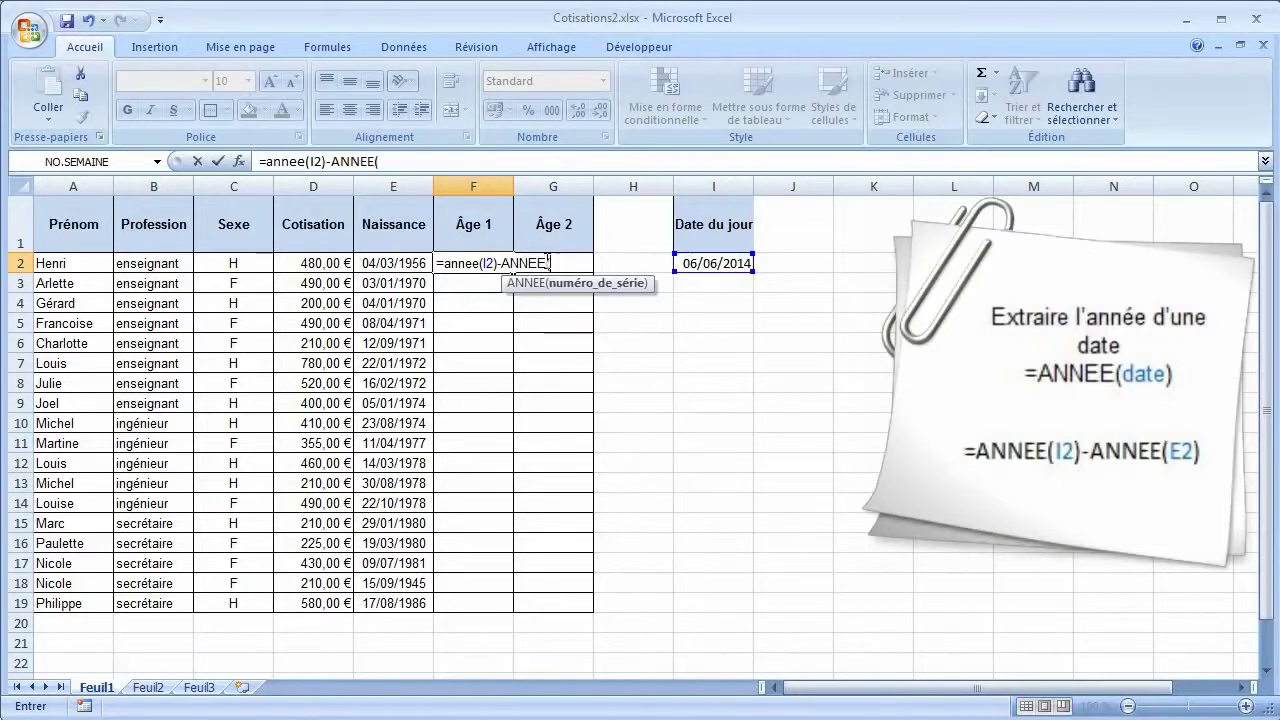
left_click(403, 264)
type(")")
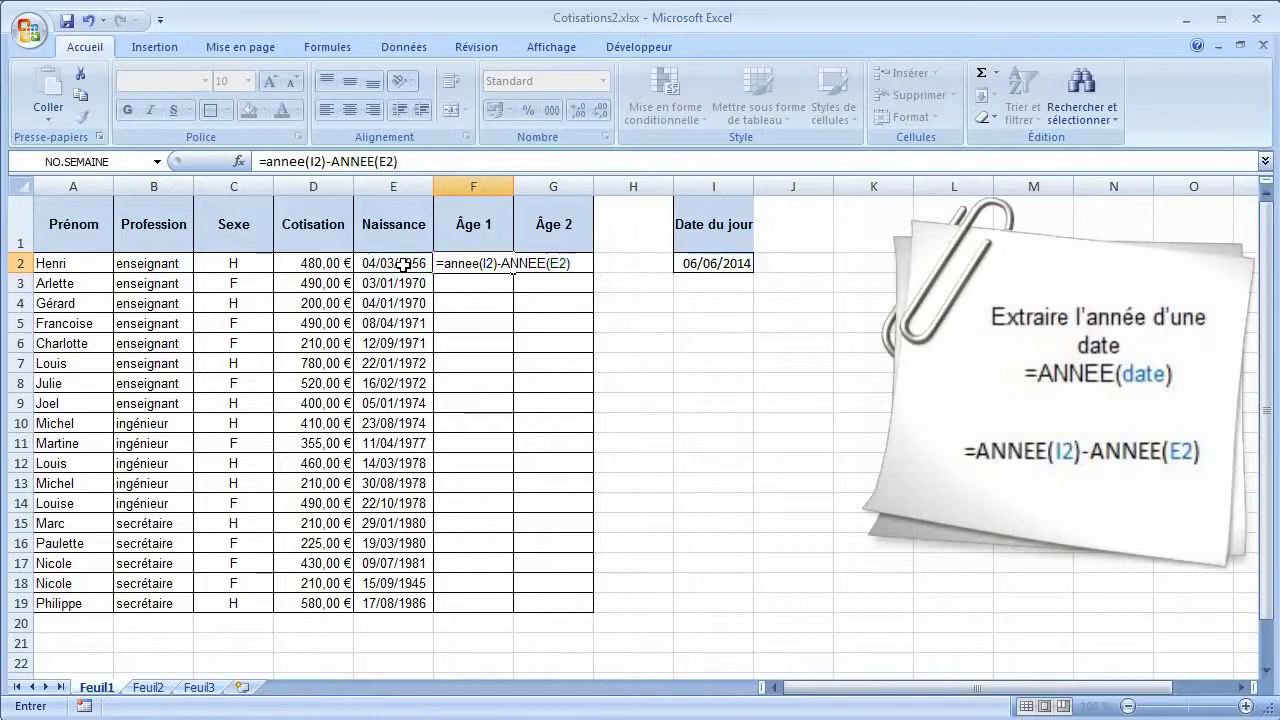
key("Return")
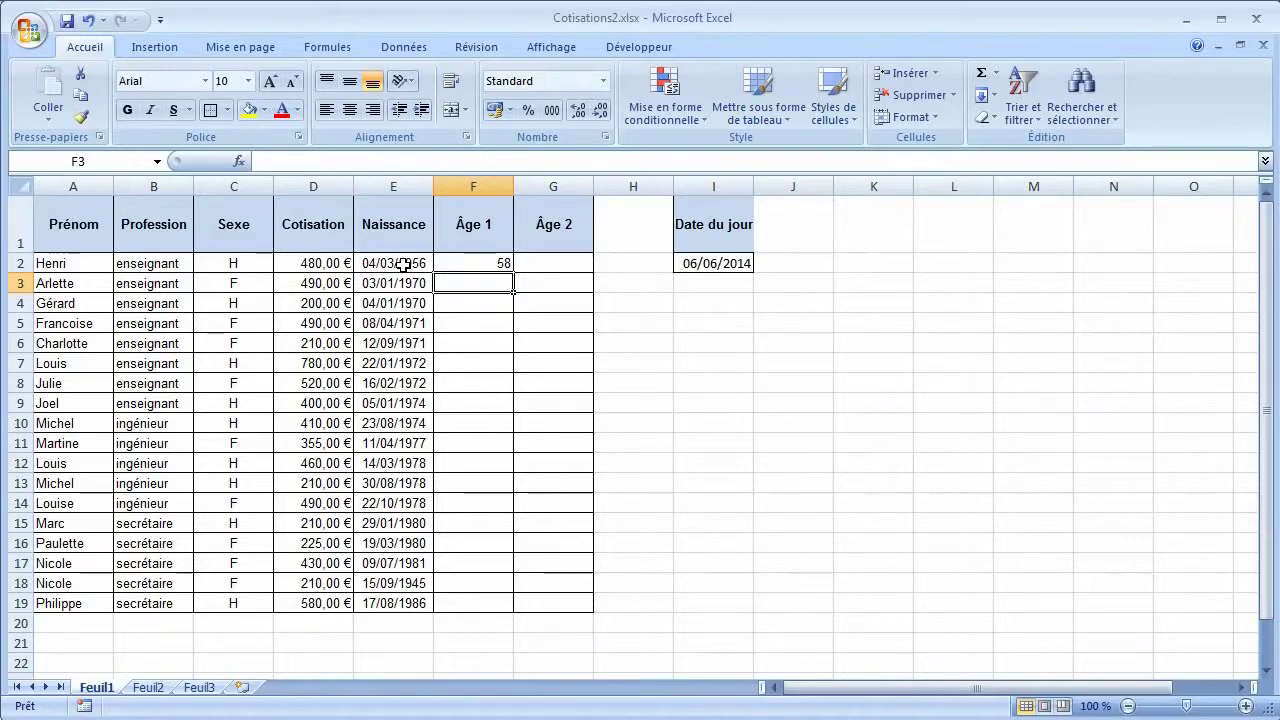
- Lock the row of the current-date reference in the F2 formula so it reads =ANNEE(I$2)-ANNEE(E2)
left_click(466, 257)
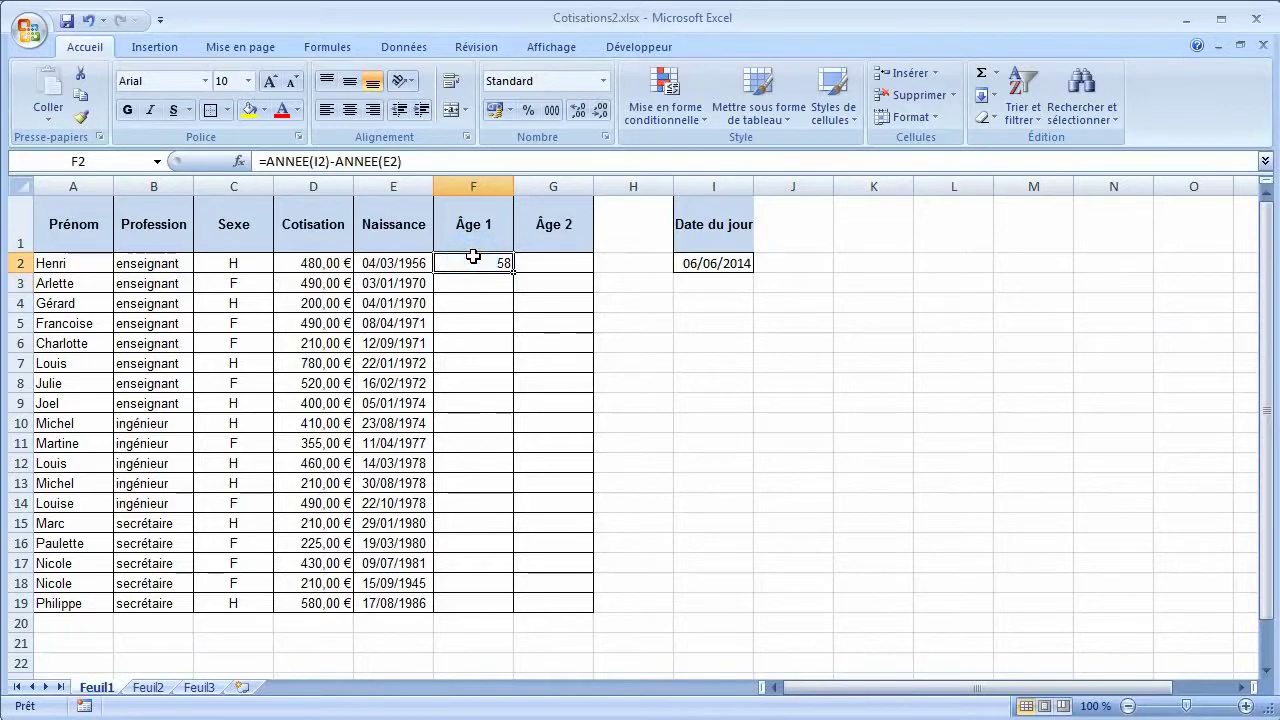
left_click(318, 161)
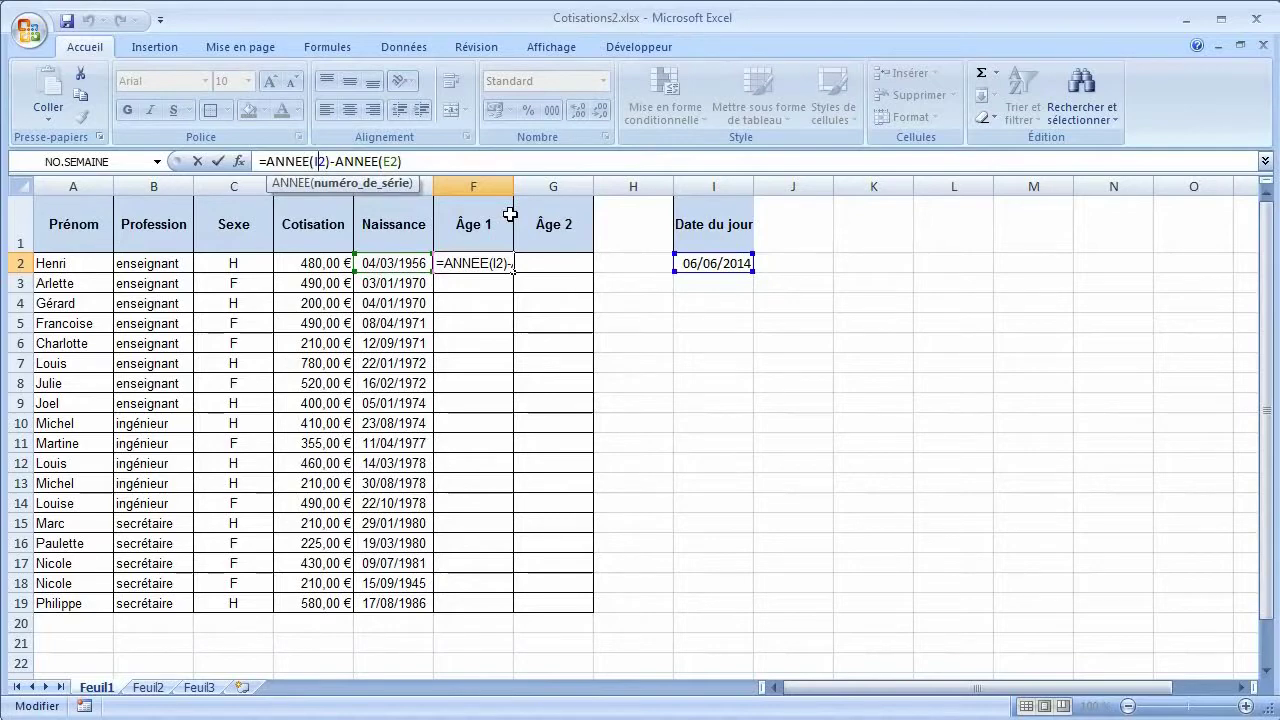
type("$")
key("Return")
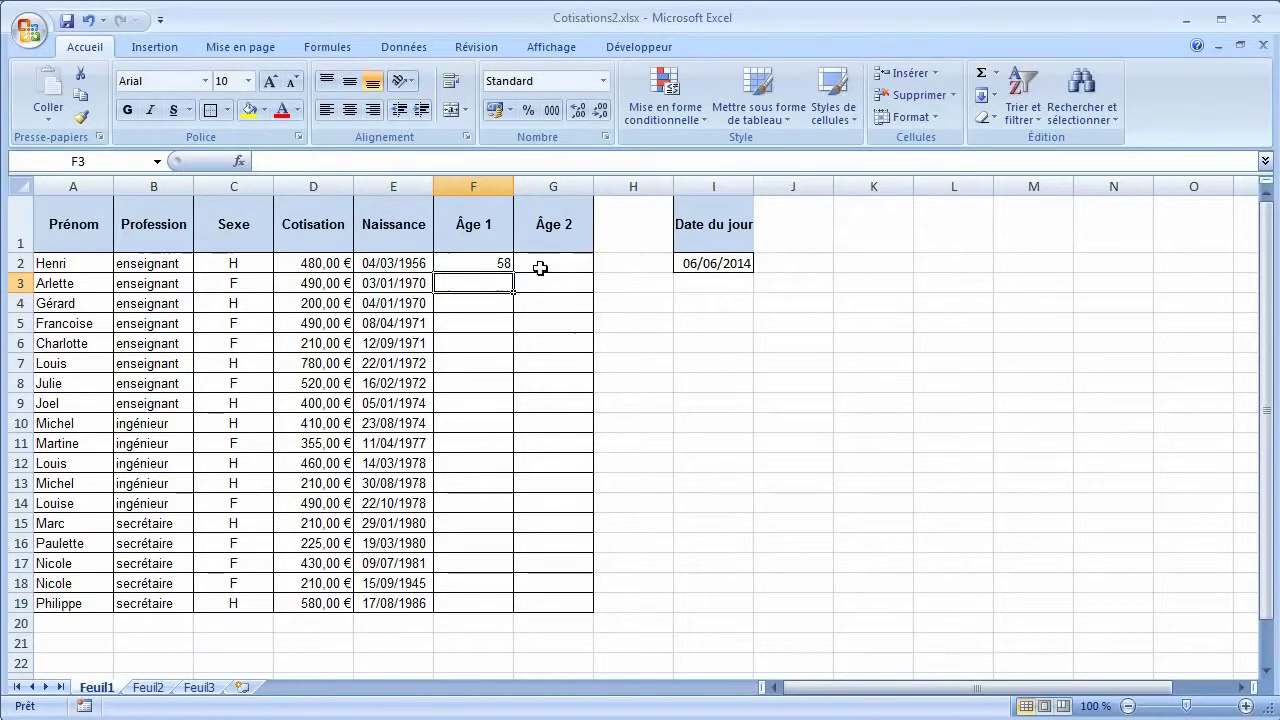
- Fill the F2 age formula down the Âge 1 column to row 19, and deselect the range
left_click(497, 264)
double_click(515, 275)
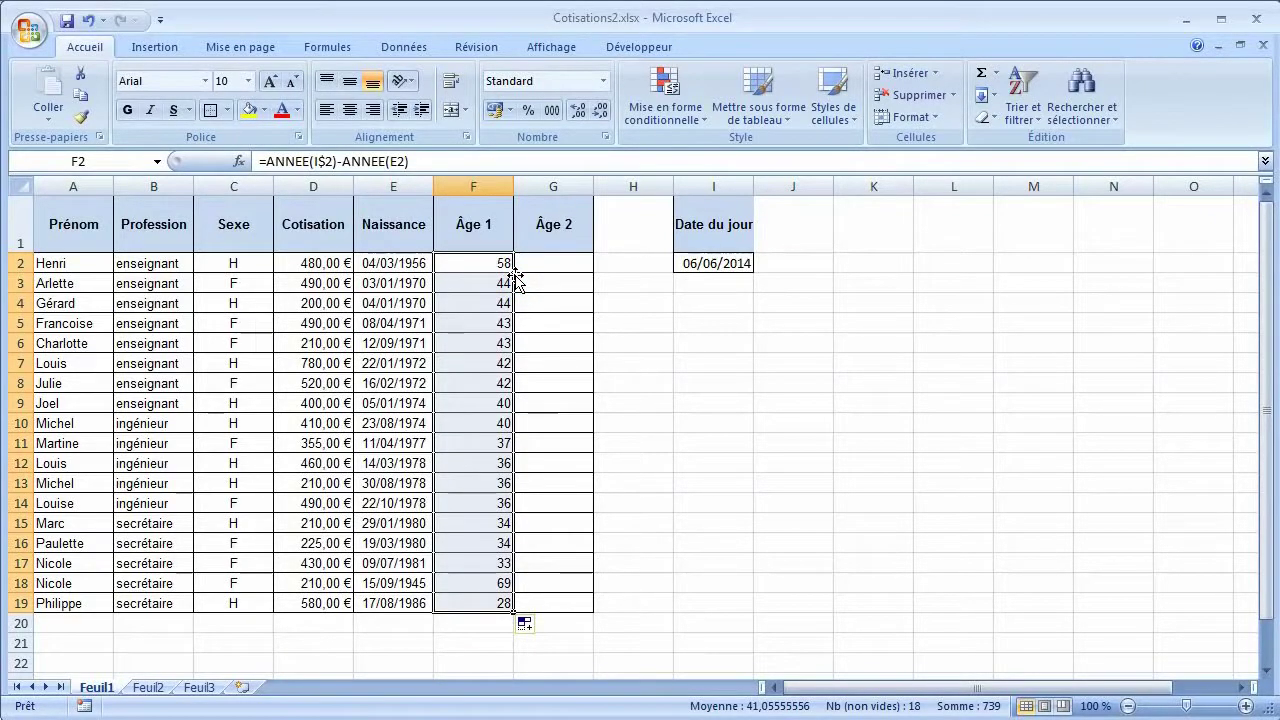
left_click(633, 306)
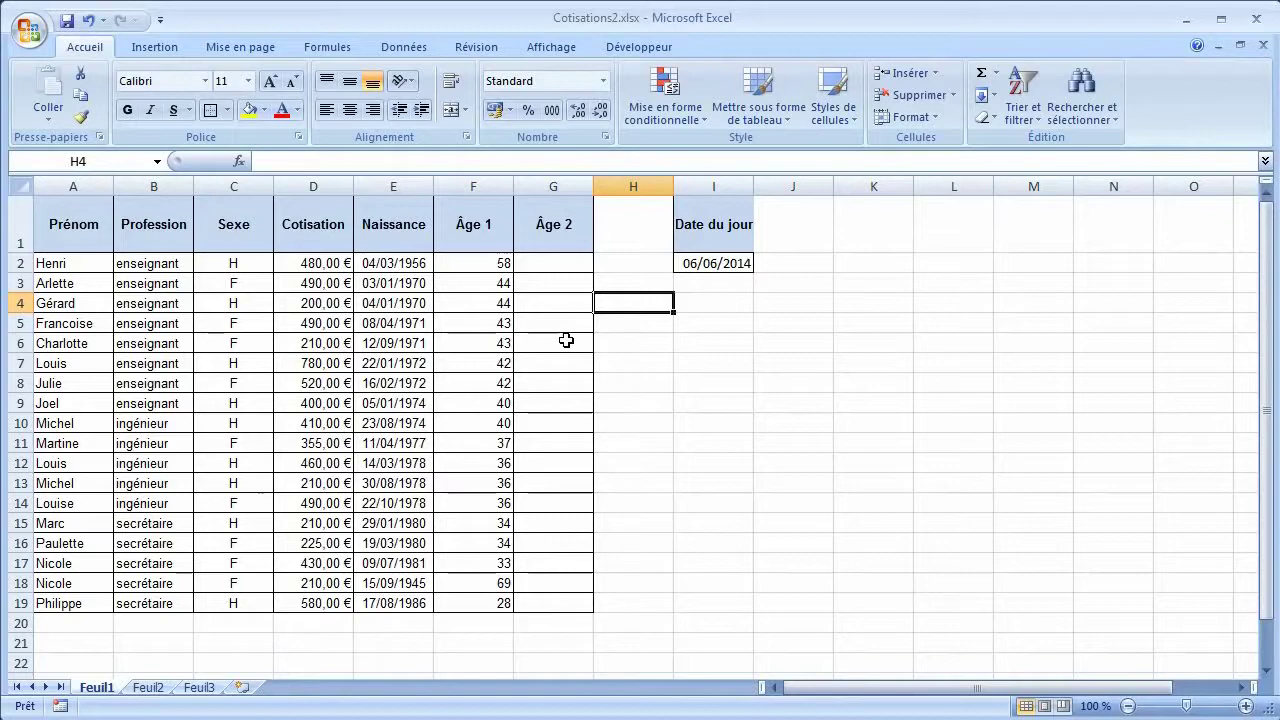
- Apply the Standard number format to the birth date in E2, and undo the format change
right_click(411, 263)
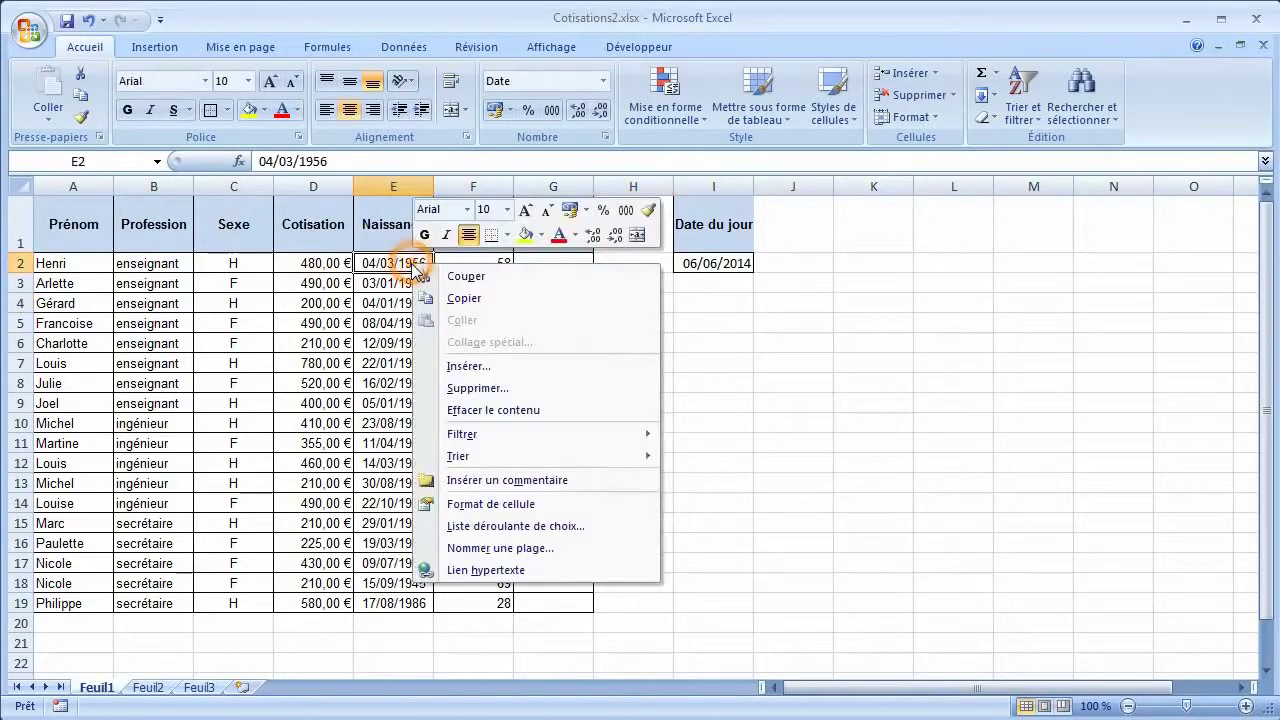
left_click(491, 504)
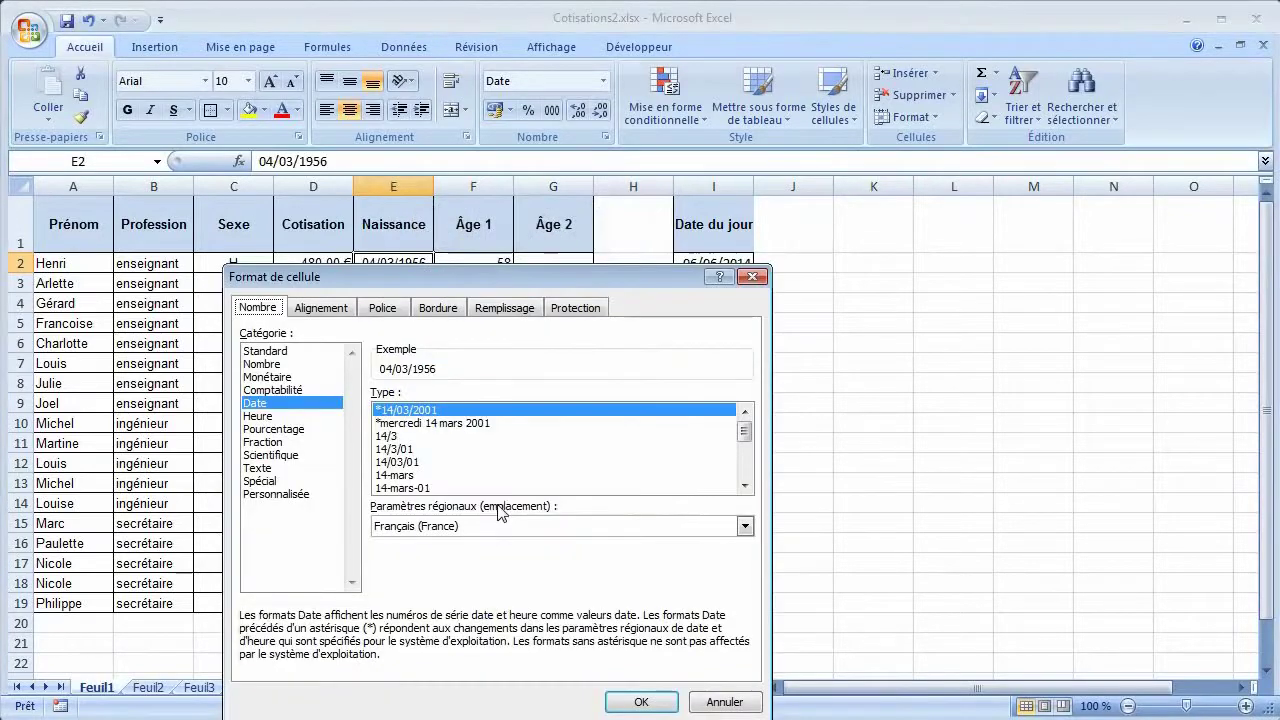
left_click(290, 350)
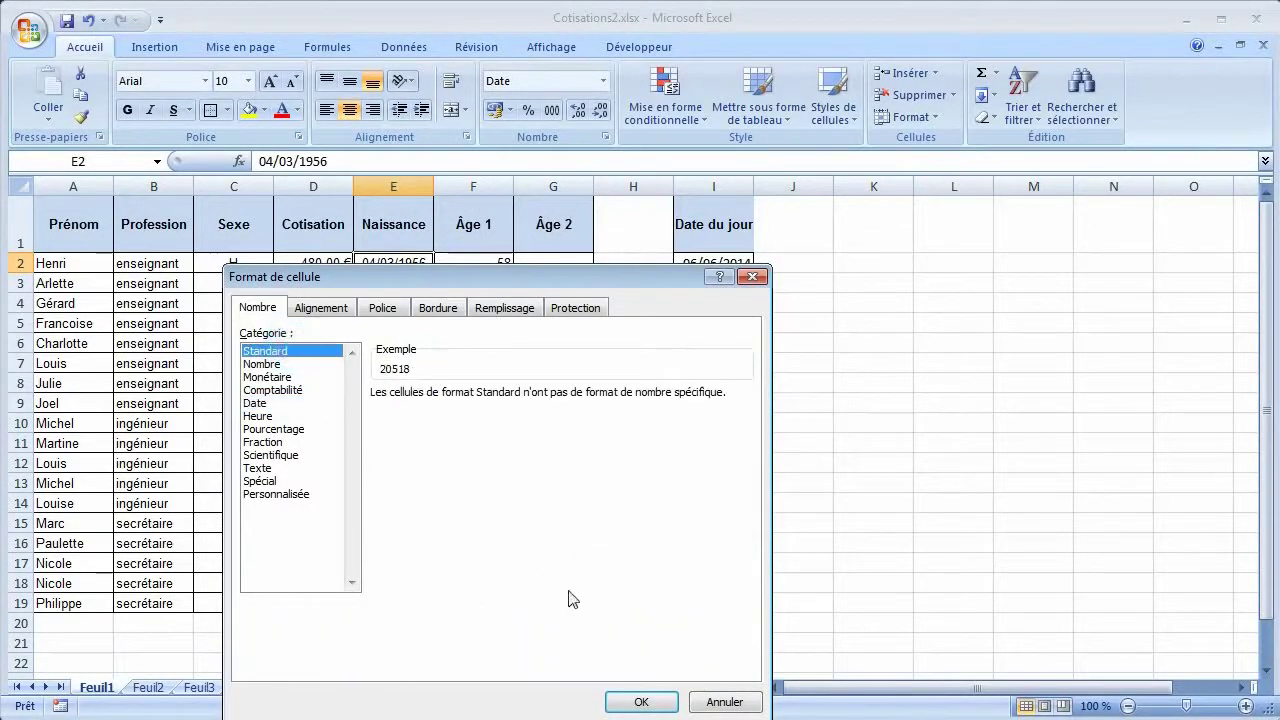
left_click(648, 703)
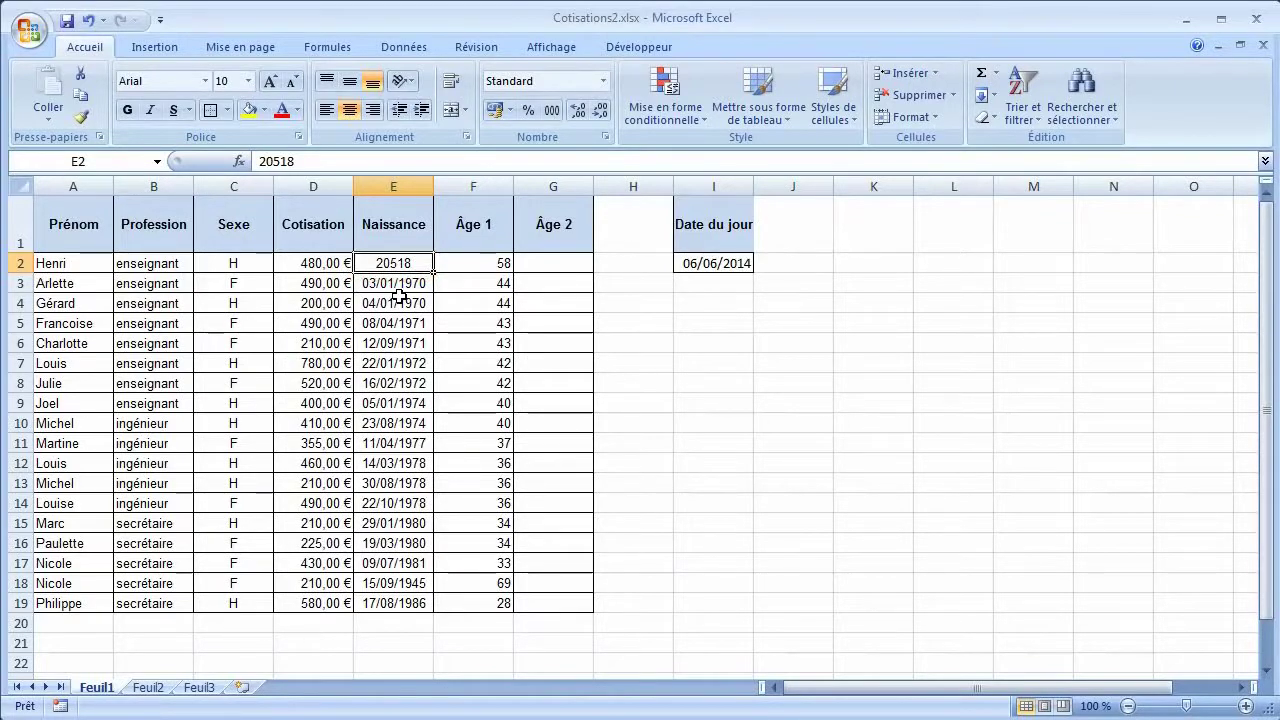
key("ctrl+z")
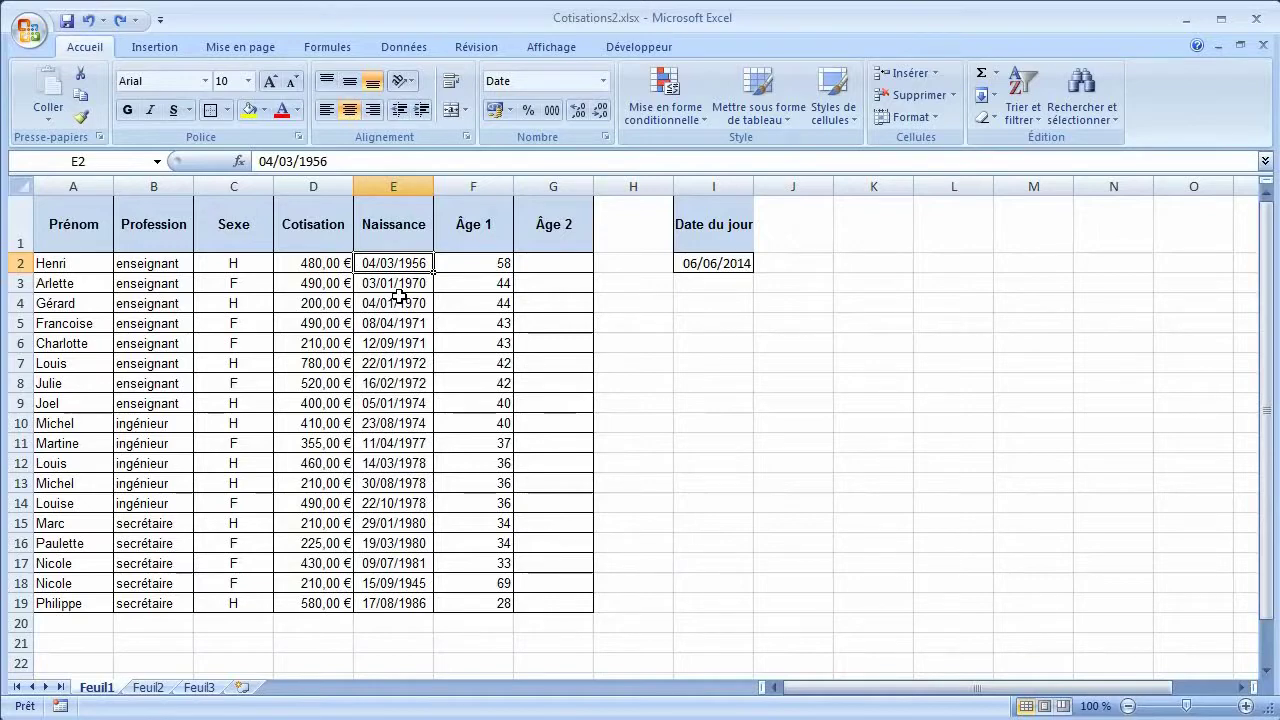
- Enter the formula =I2-E2 in cell G2 of the Âge 2 column to subtract the birth date from the current date
left_click(560, 264)
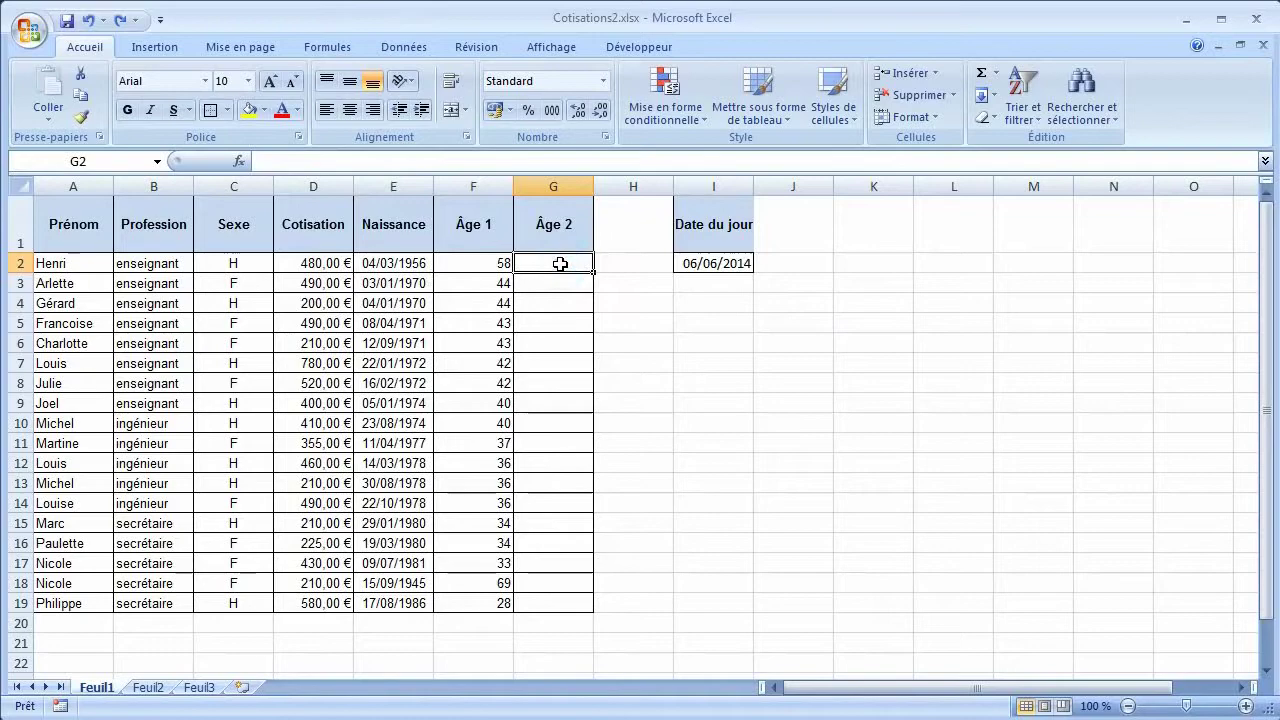
type("=")
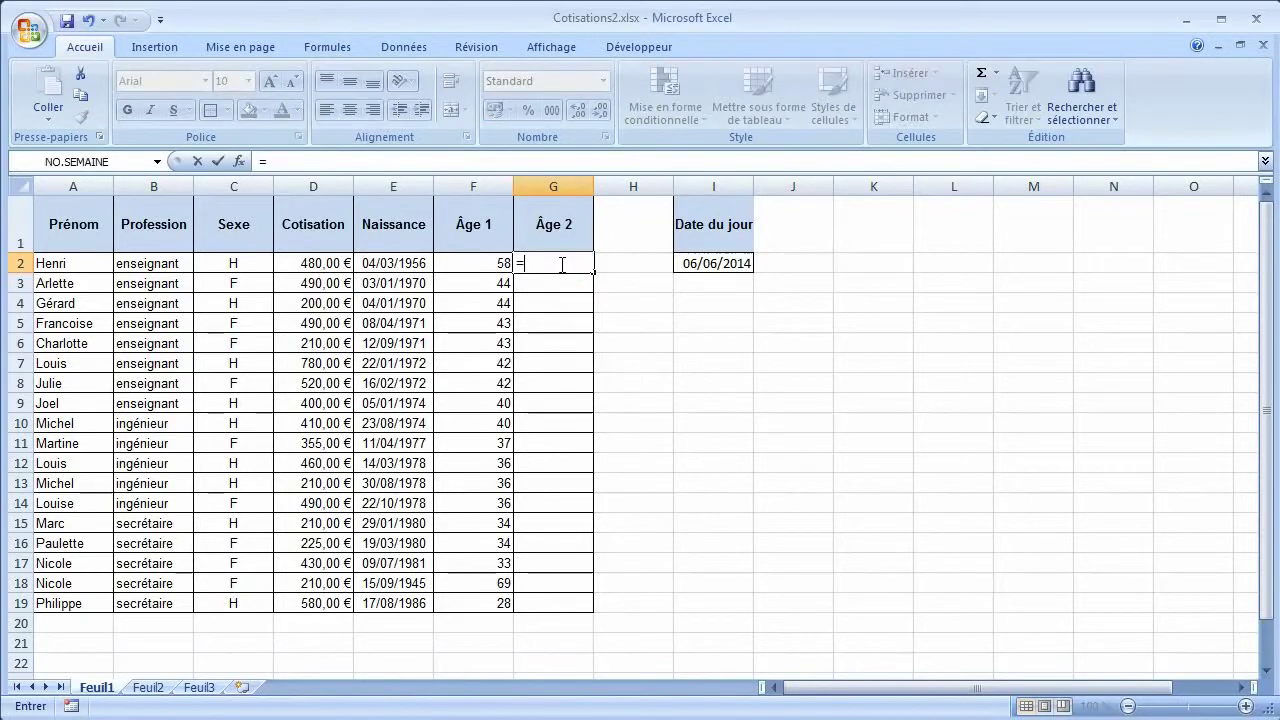
left_click(699, 268)
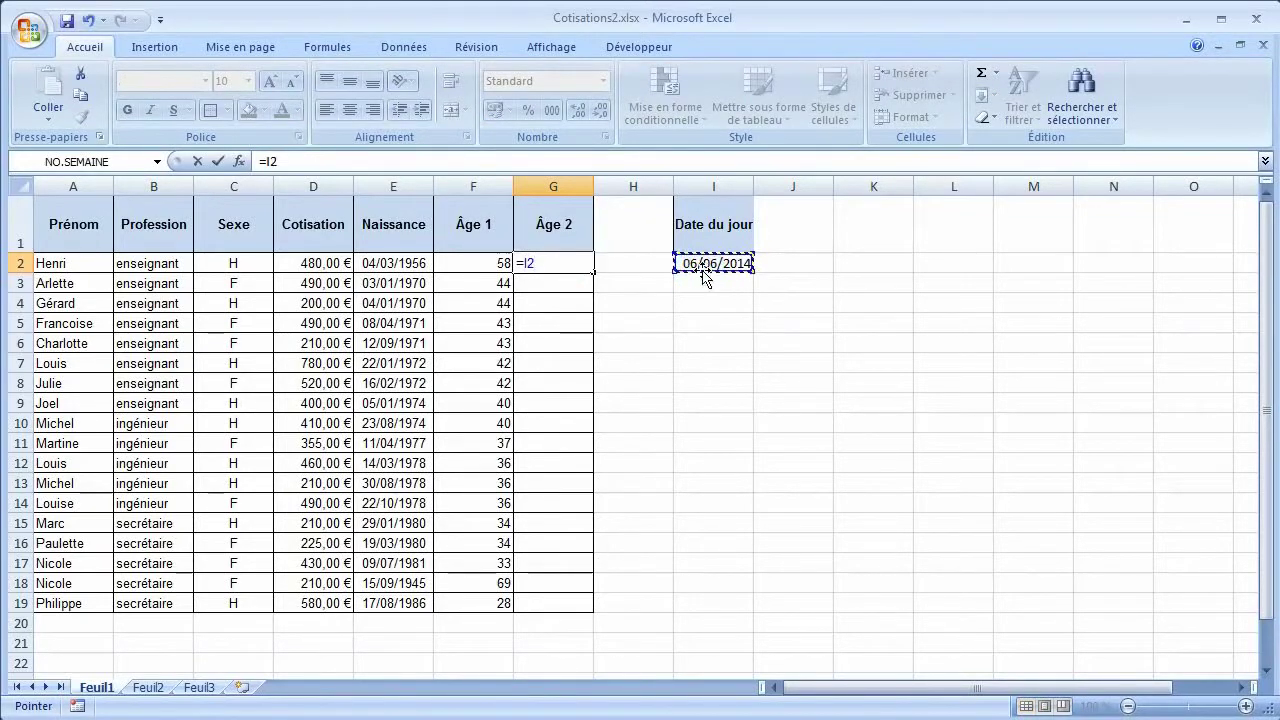
type("-")
left_click(401, 263)
key("Return")
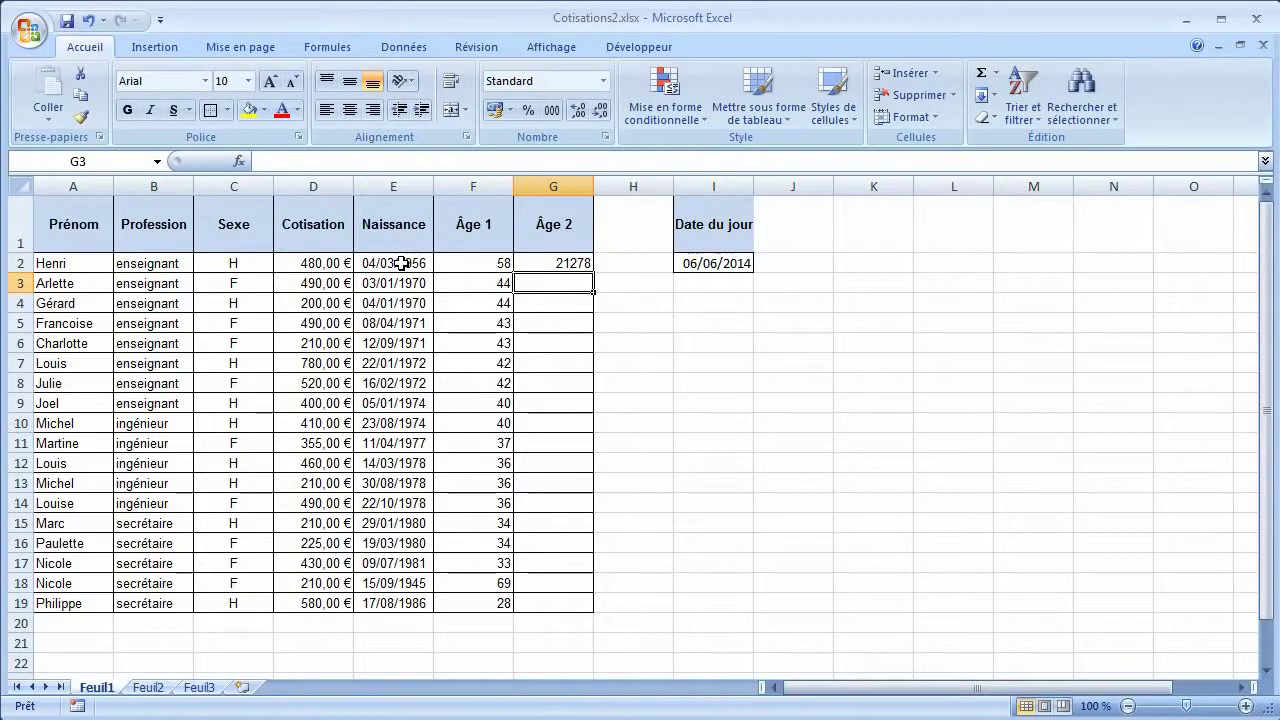
- Change the G2 formula to =(I2-E2)/365,25 to convert the day difference into years, and reselect G2
left_click(562, 262)
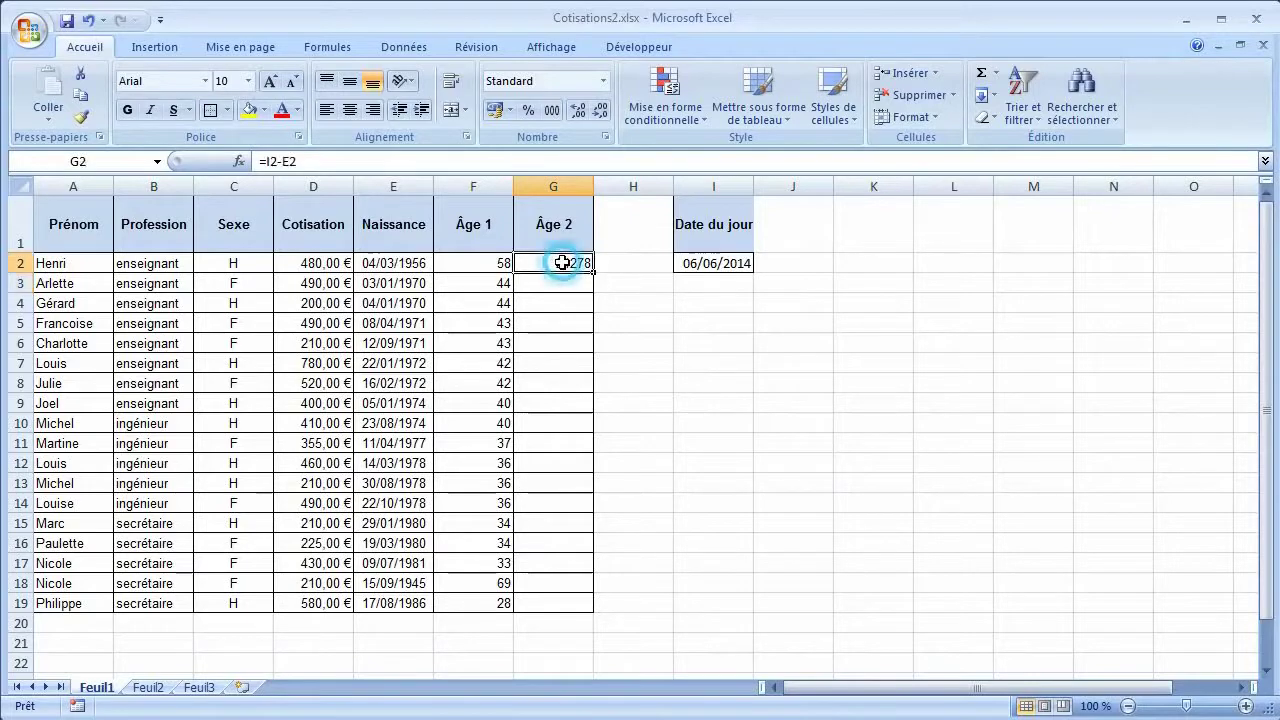
left_click(263, 161)
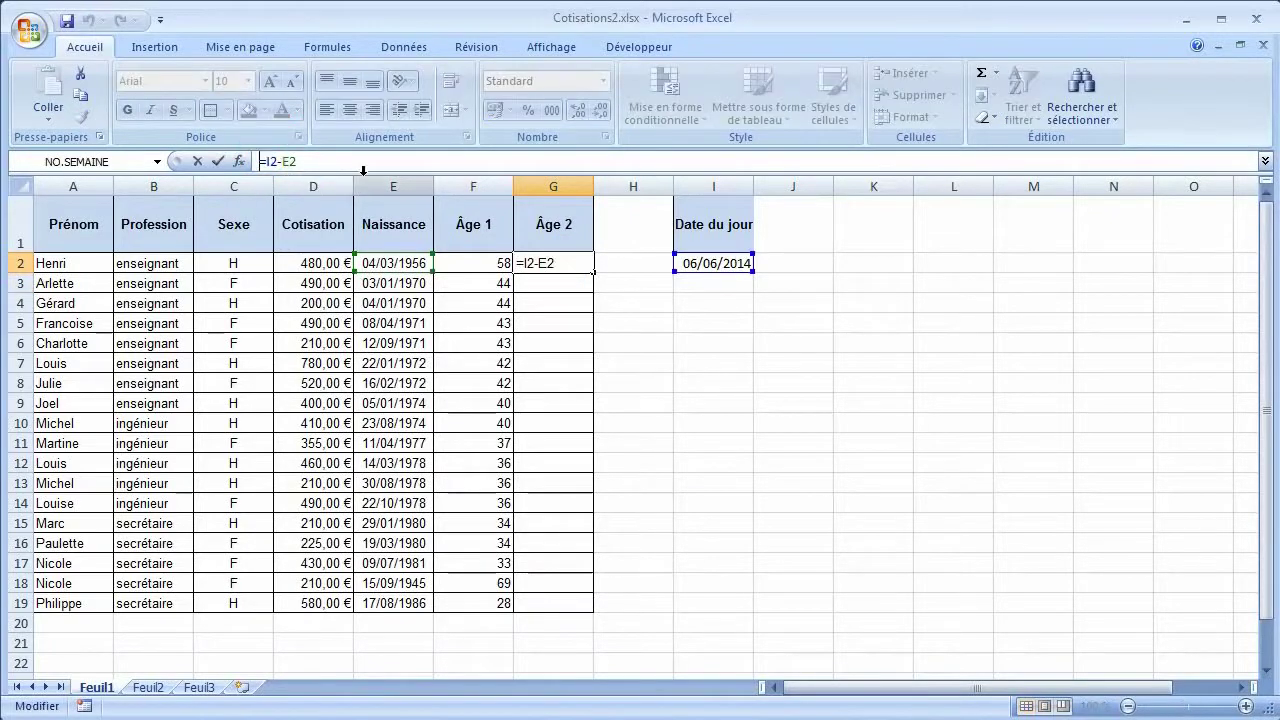
type("(I2-E2)")
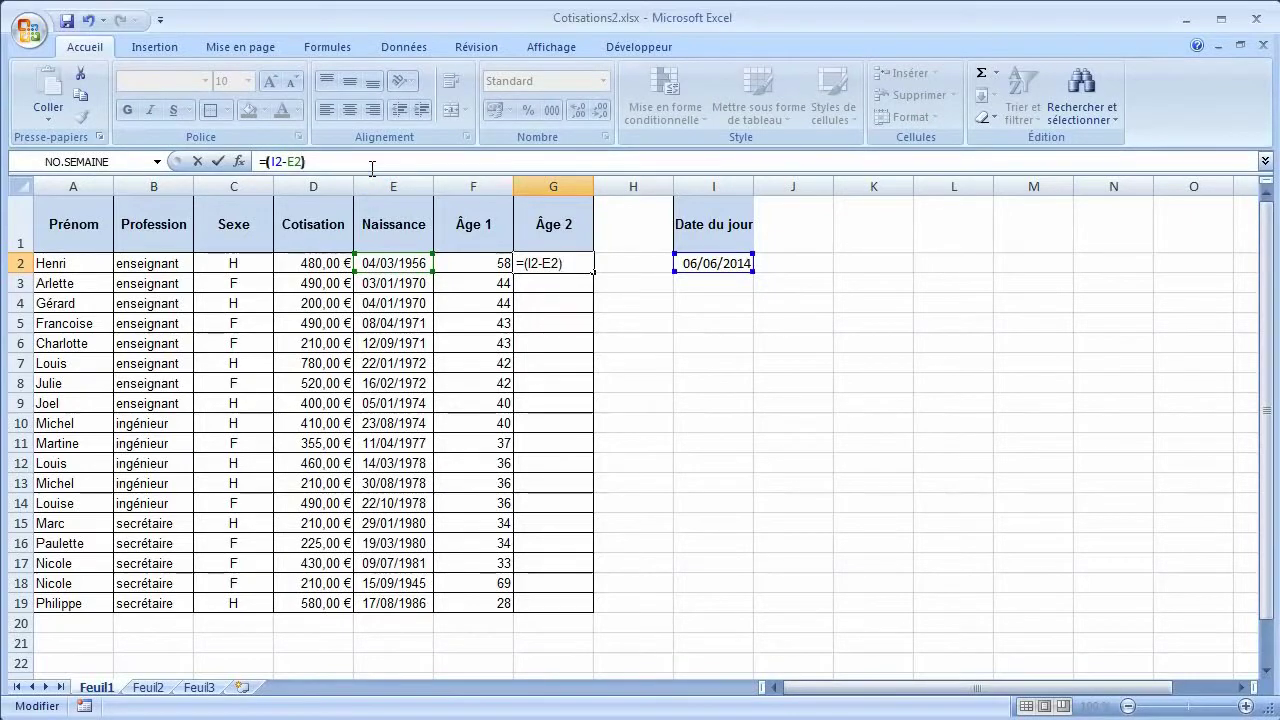
type("/365,25")
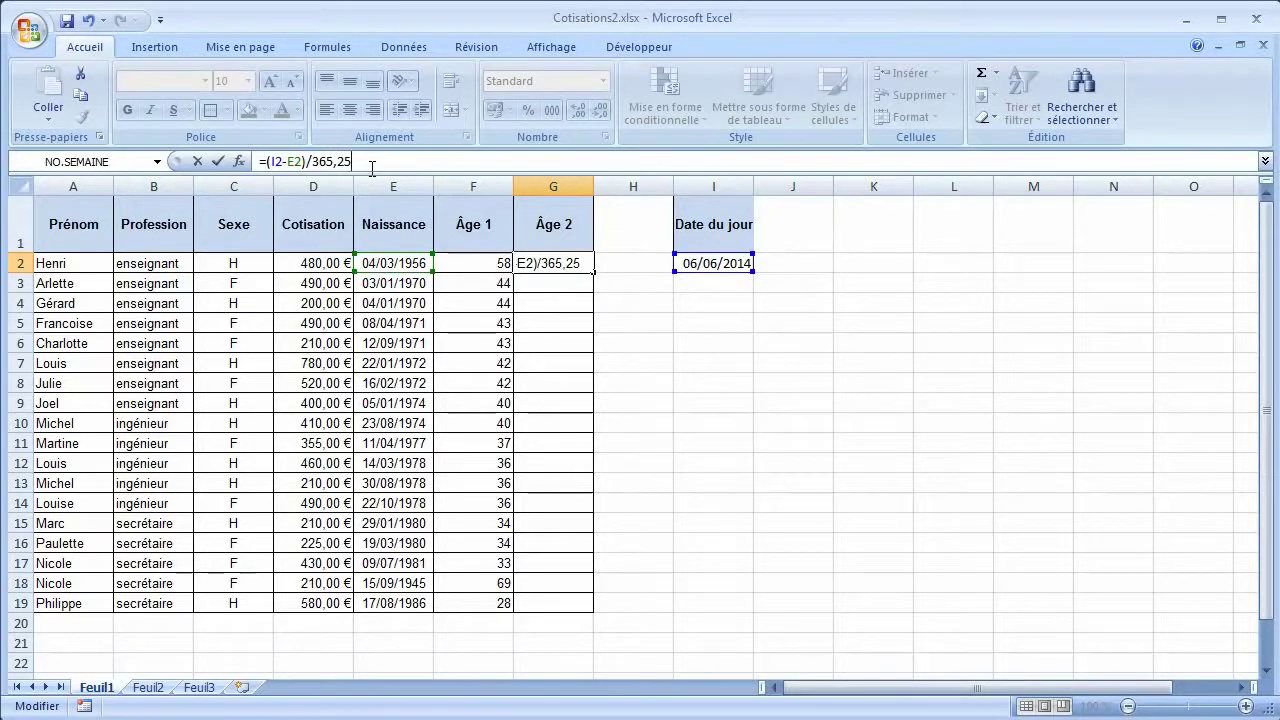
key("Return")
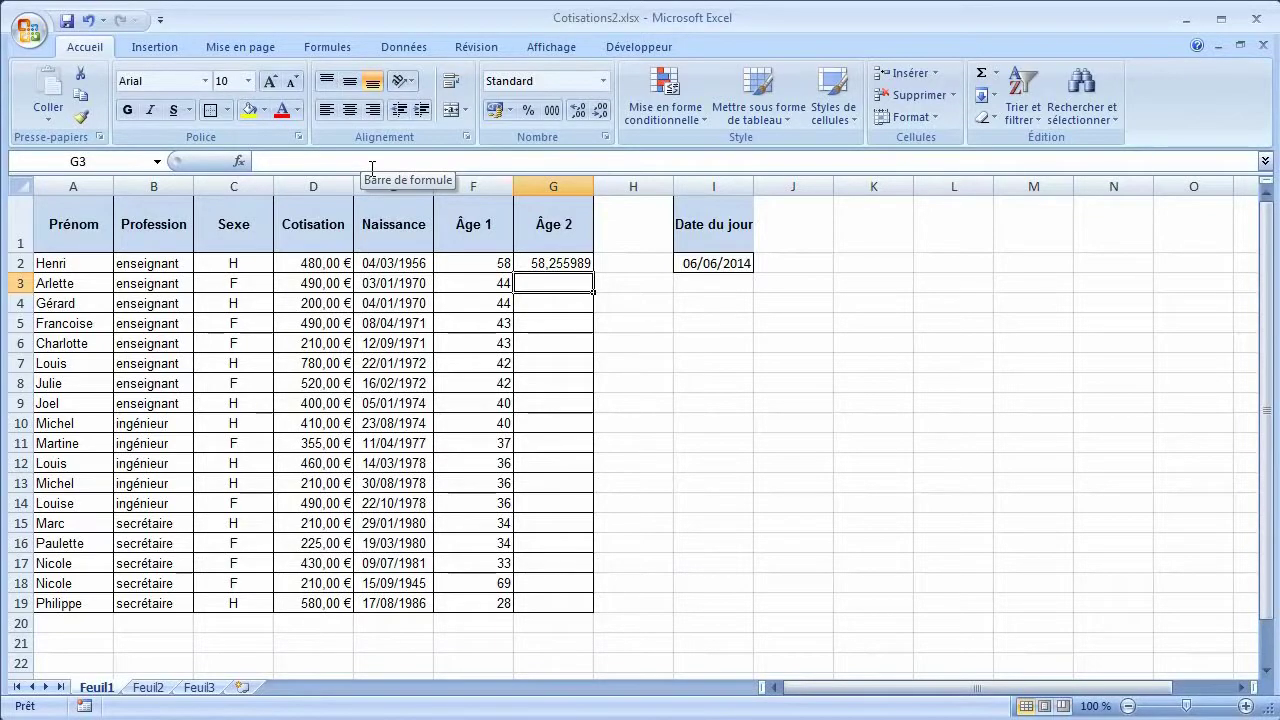
key("Up")
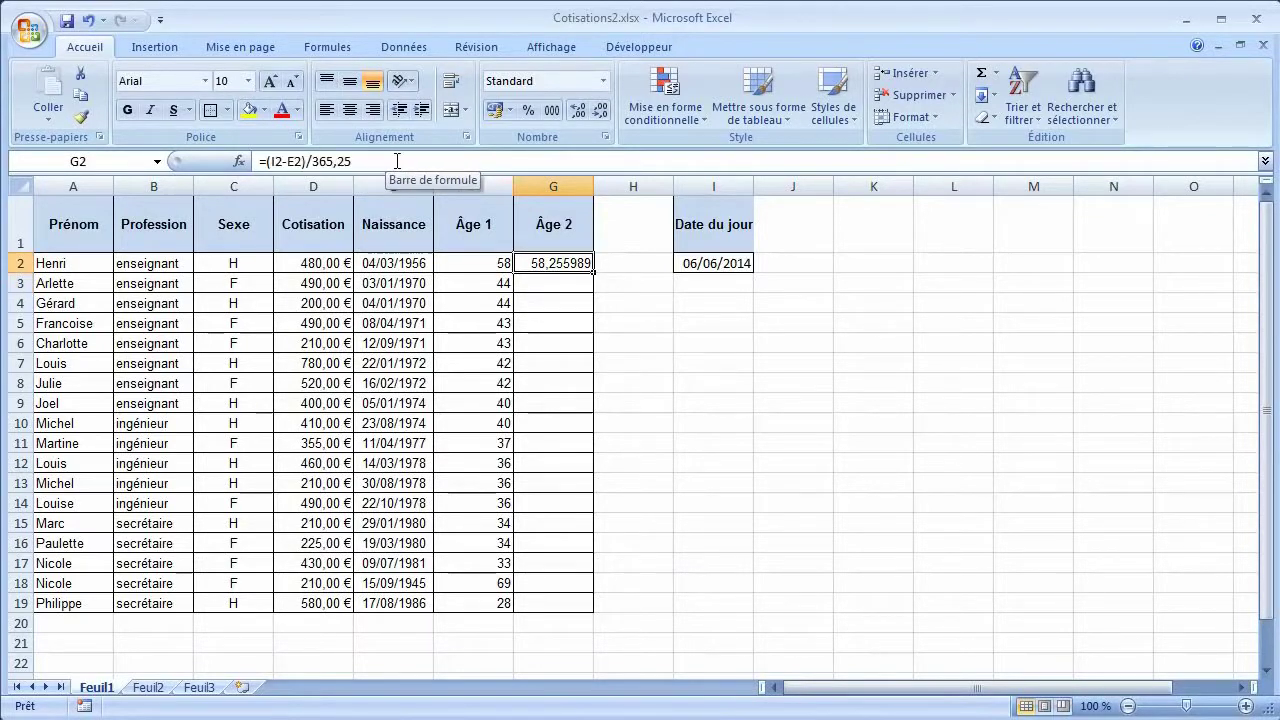
- Wrap the G2 formula in the ENT function to keep only whole years, giving =ENT((I2-E2)/365,25)
left_click(265, 161)
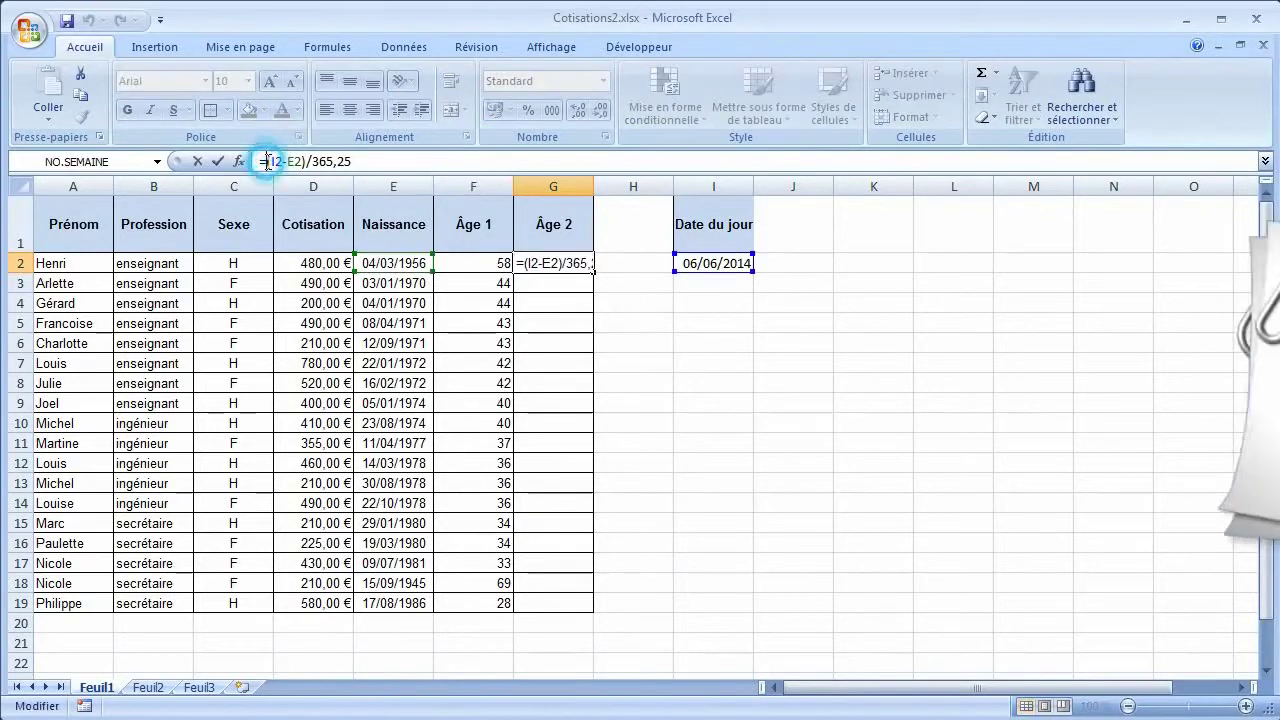
type("ent(")
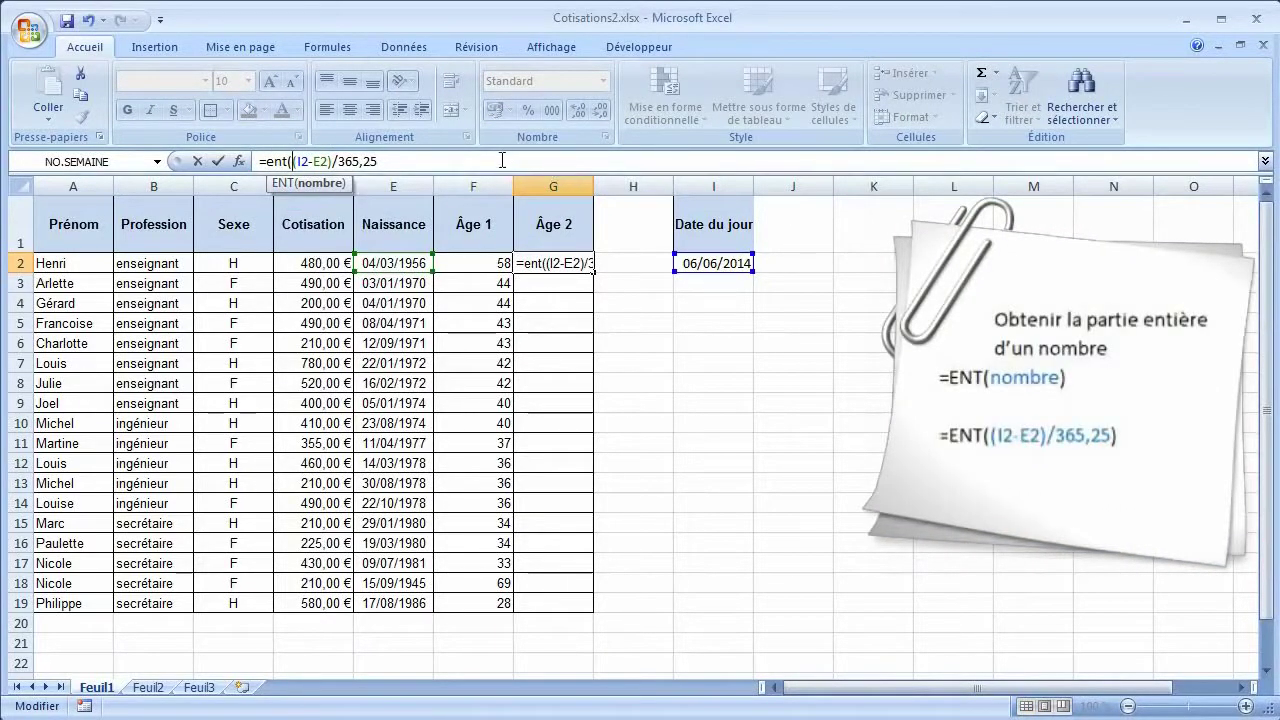
left_click(501, 160)
type(")")
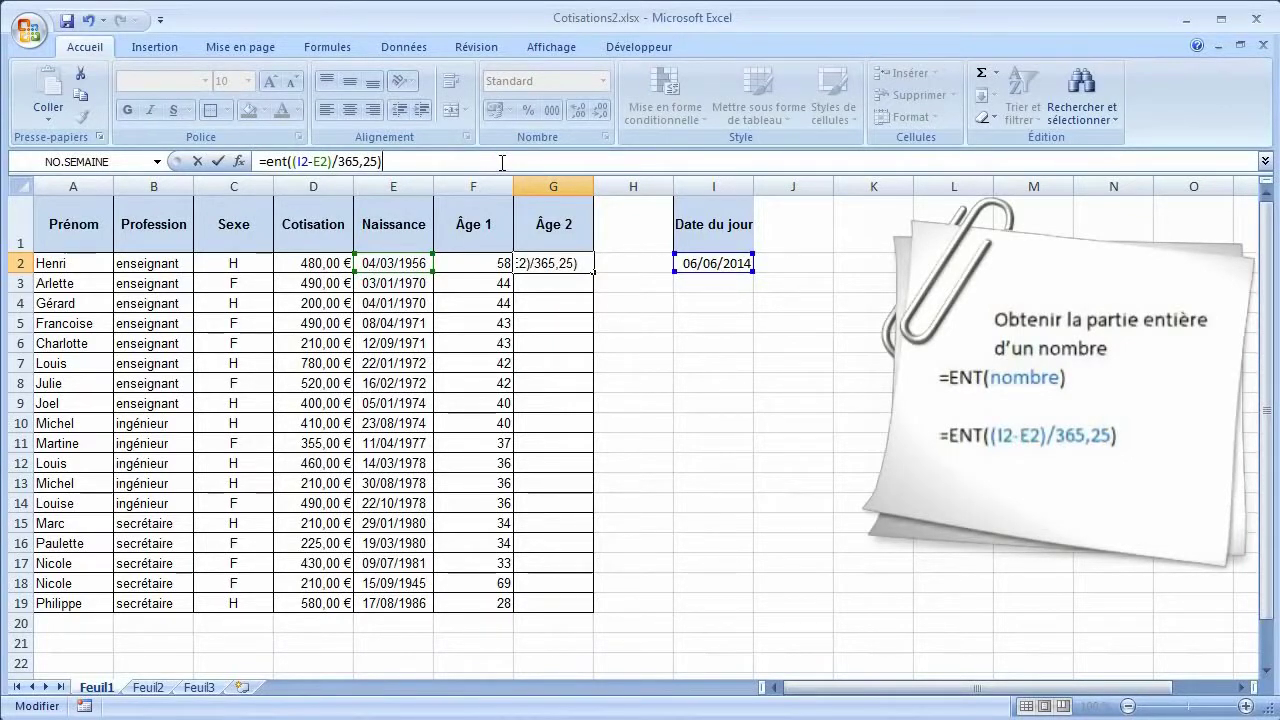
key("Return")
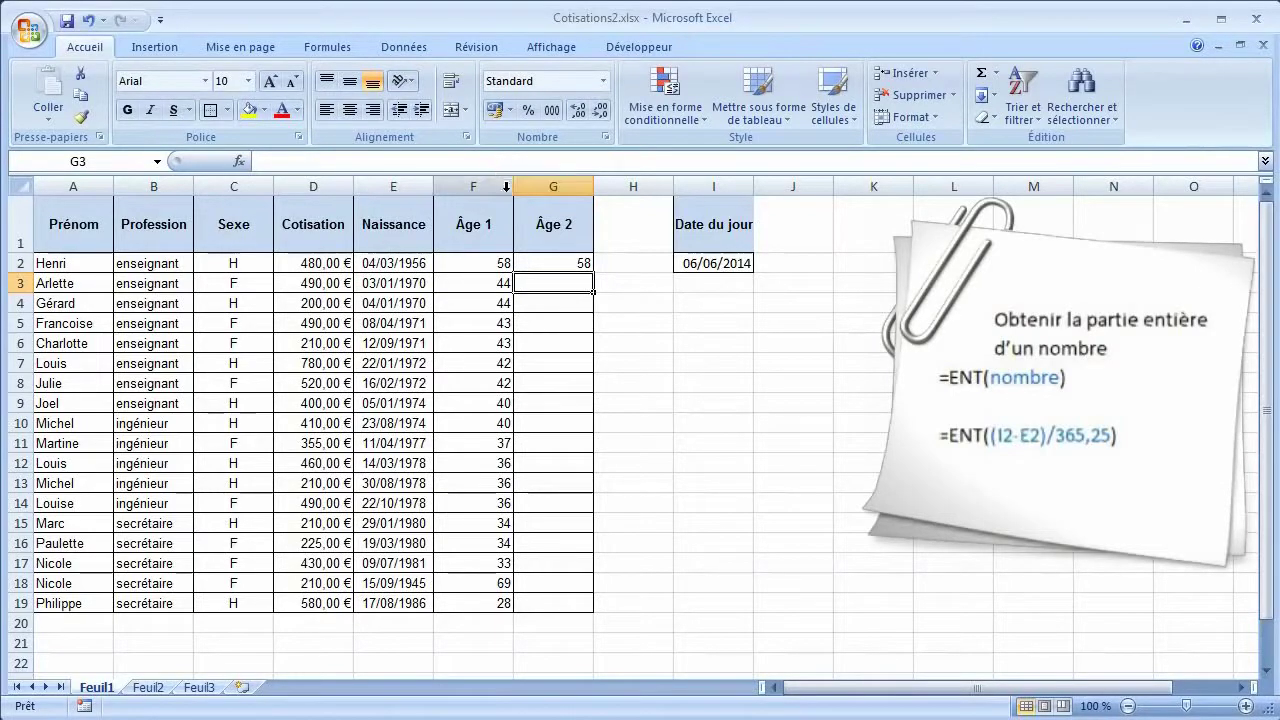
- Lock the row of the current-date reference in the G2 formula, making it =ENT((I$2-E2)/365,25)
left_click(555, 260)
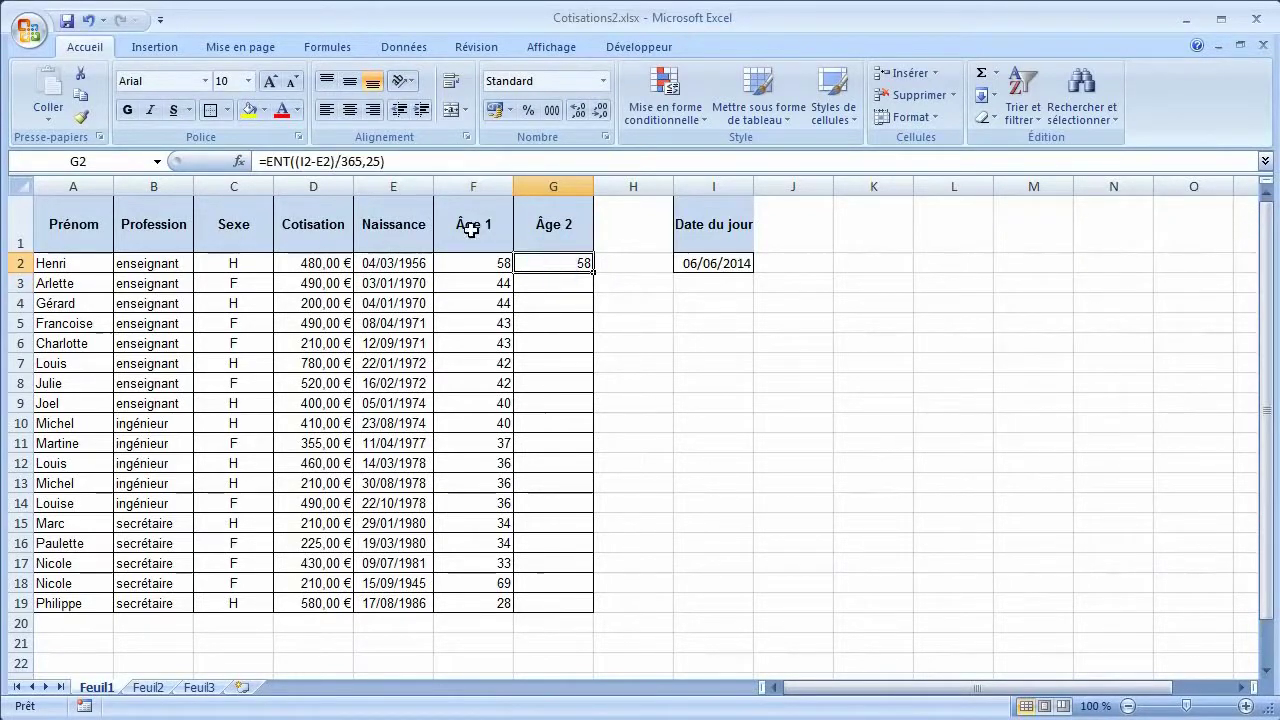
left_click(307, 162)
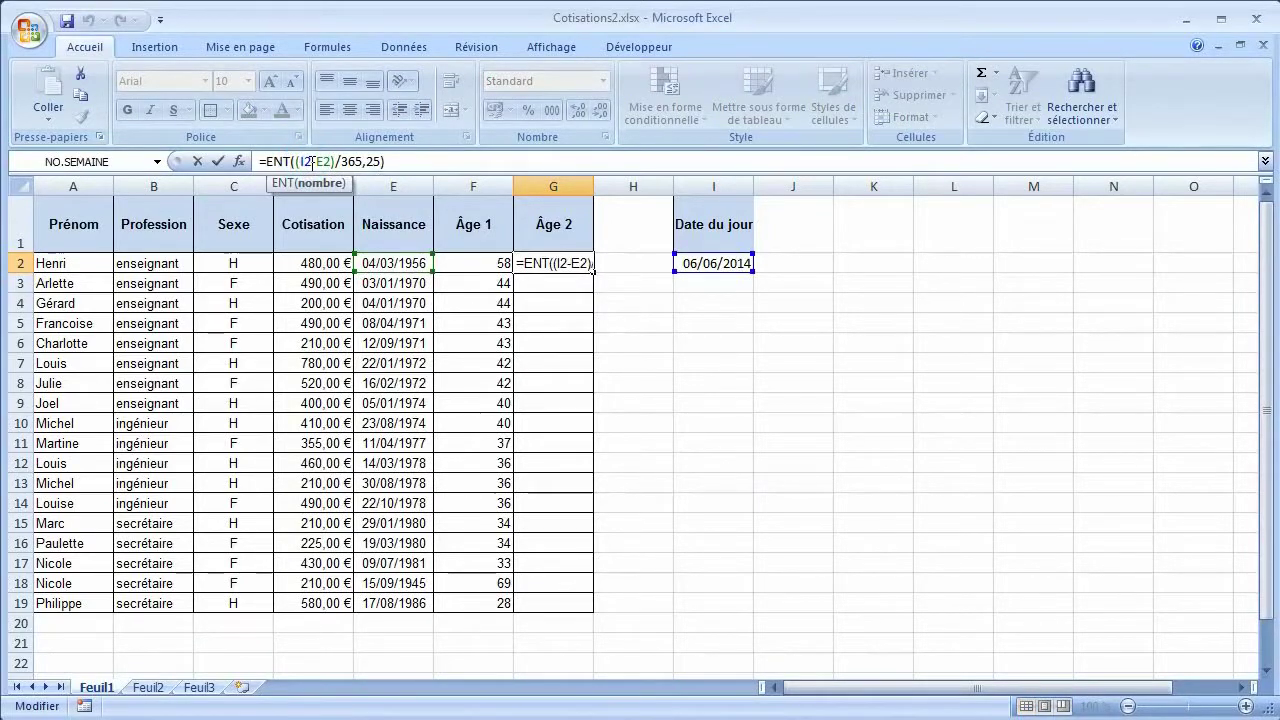
type("$")
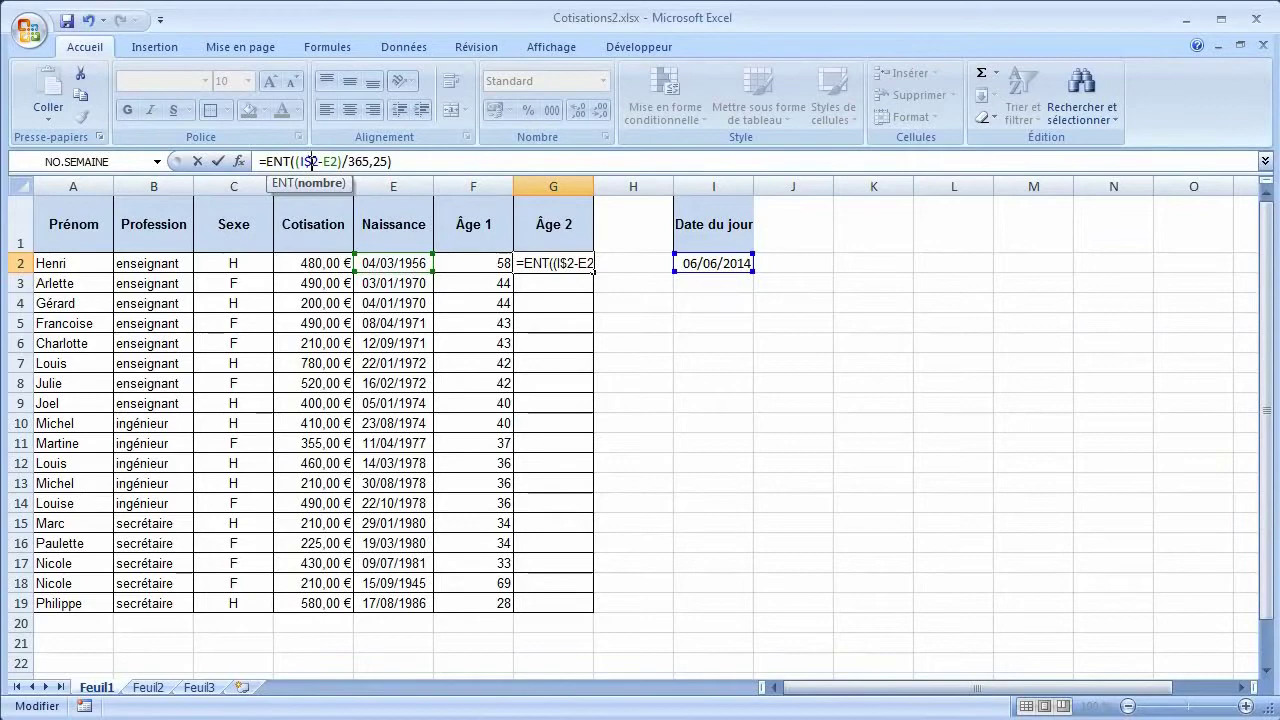
key("Return")
- Fill the G2 formula down the Âge 2 column to row 19, and select cell G6
left_click(561, 263)
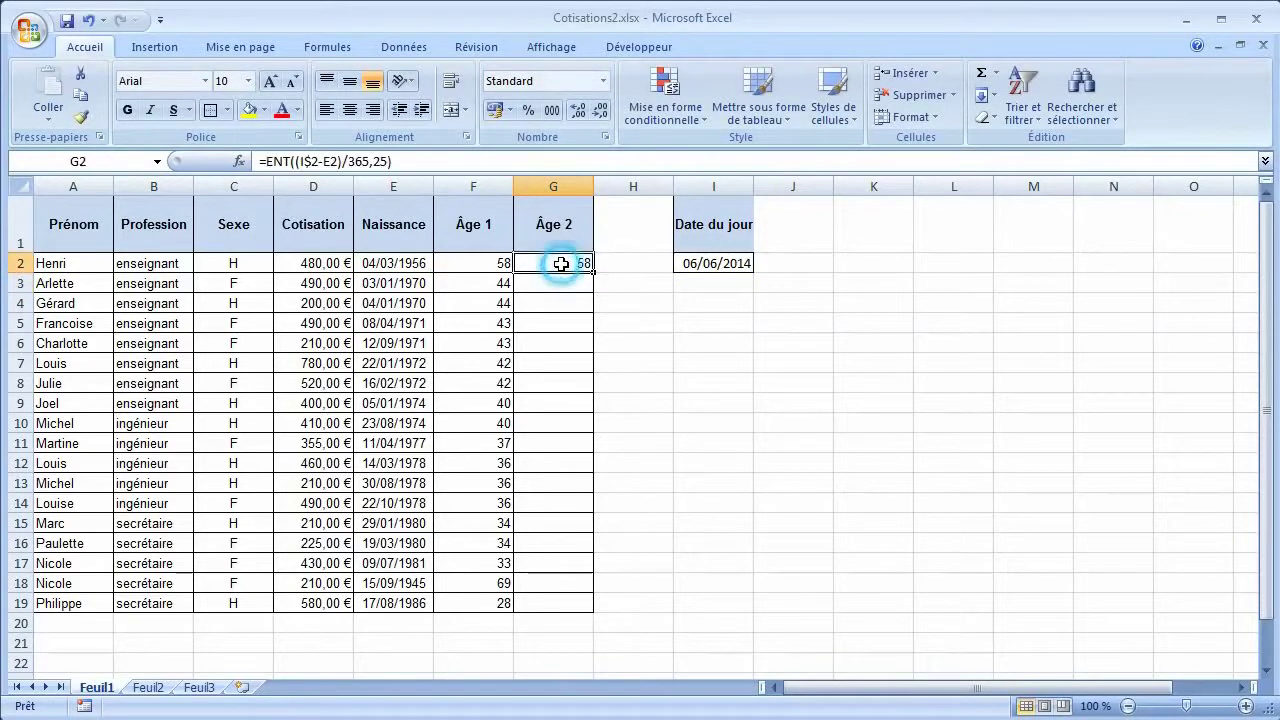
double_click(592, 271)
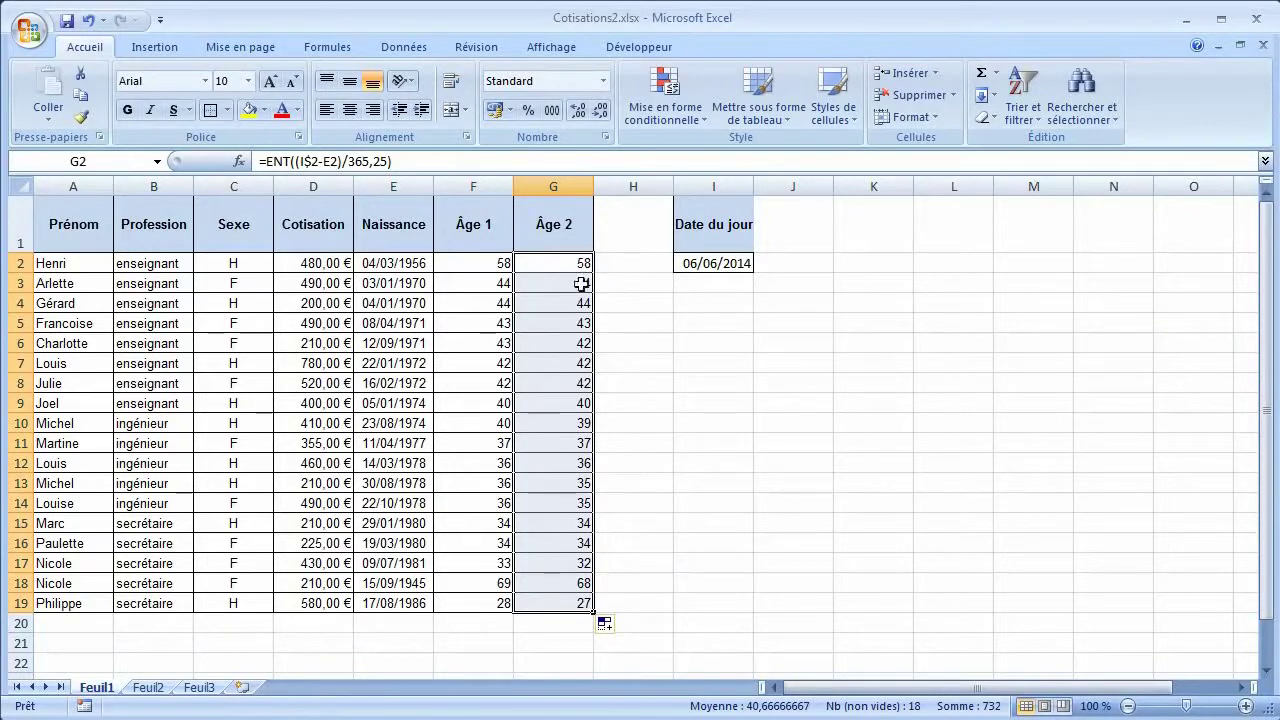
left_click(566, 344)
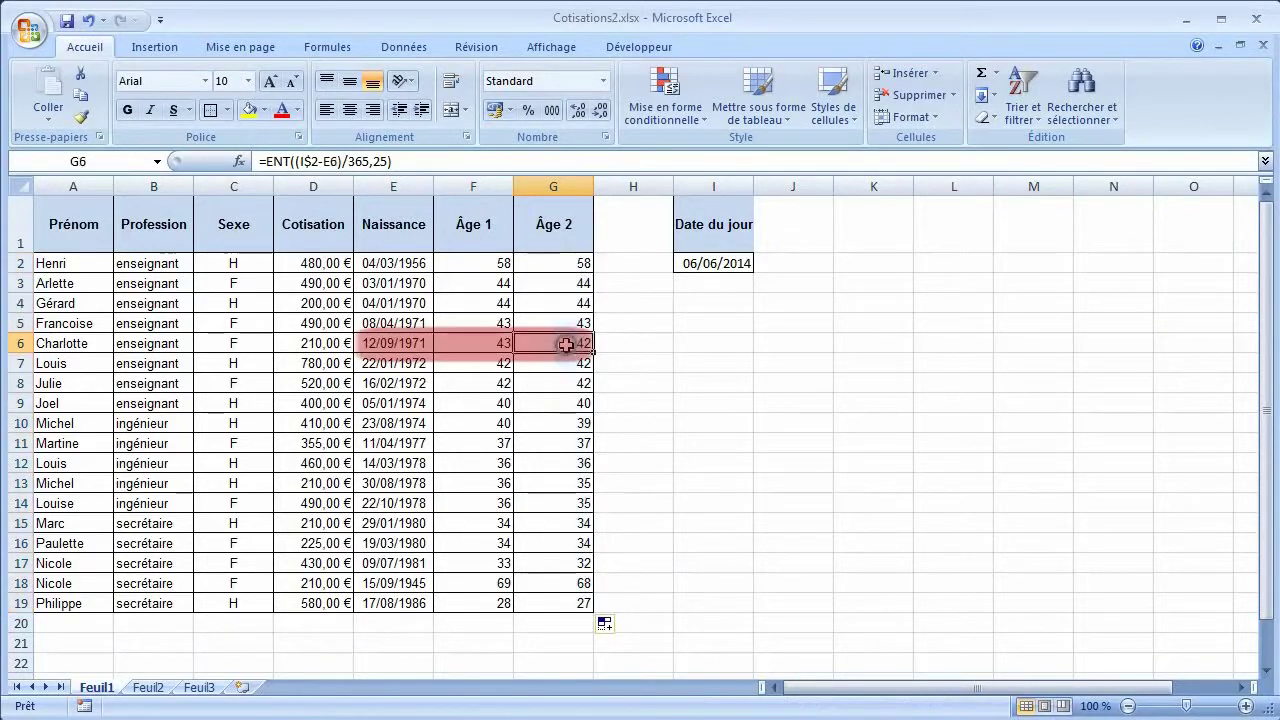